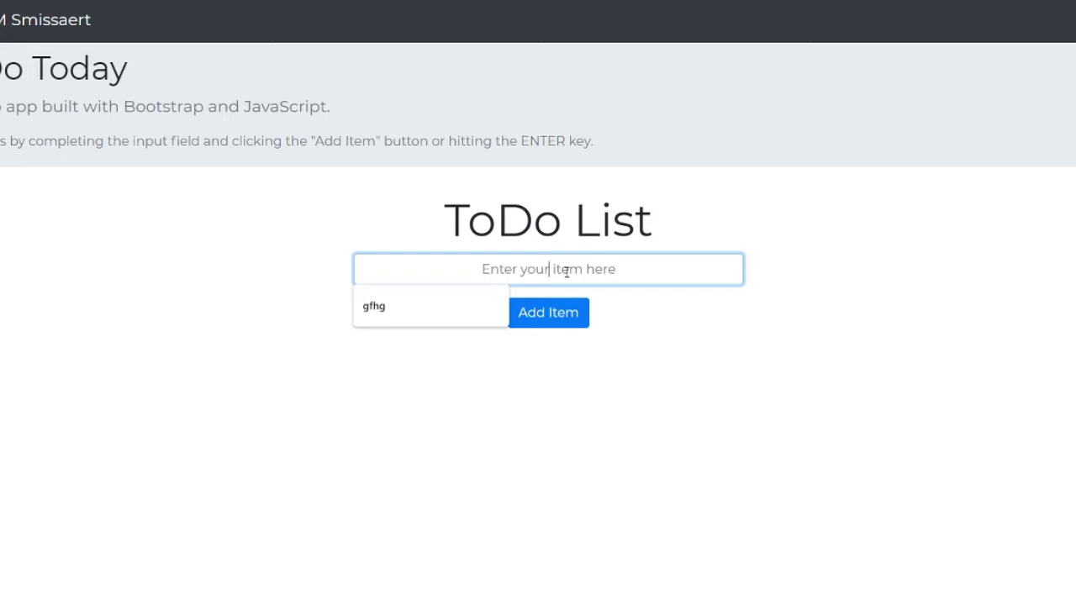
- Add task1 to the list, then mark it completed and undo the completion
text(task)
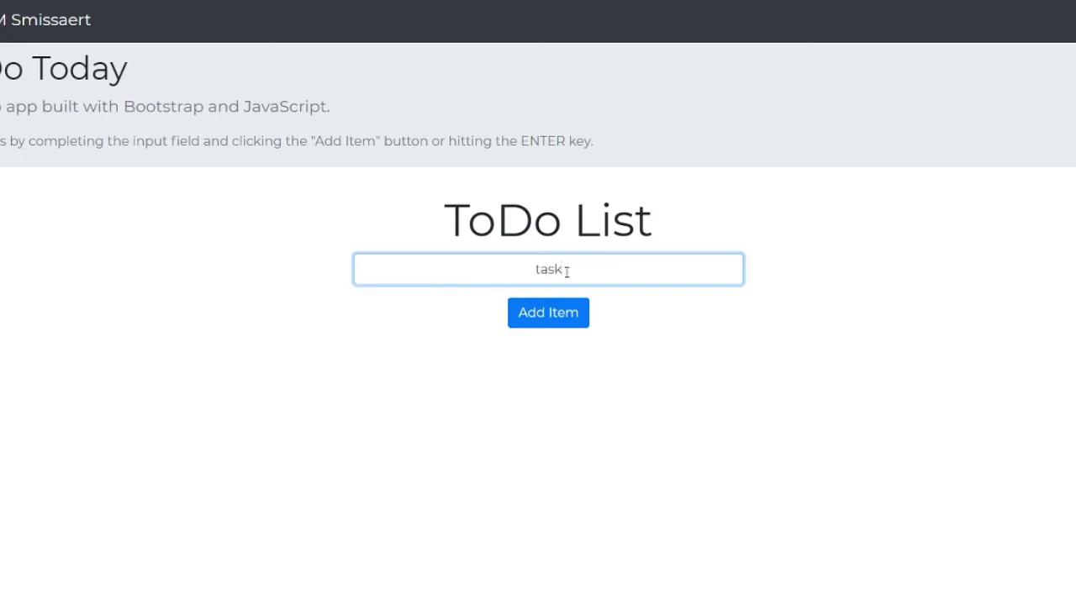
text(1)
key(Return)
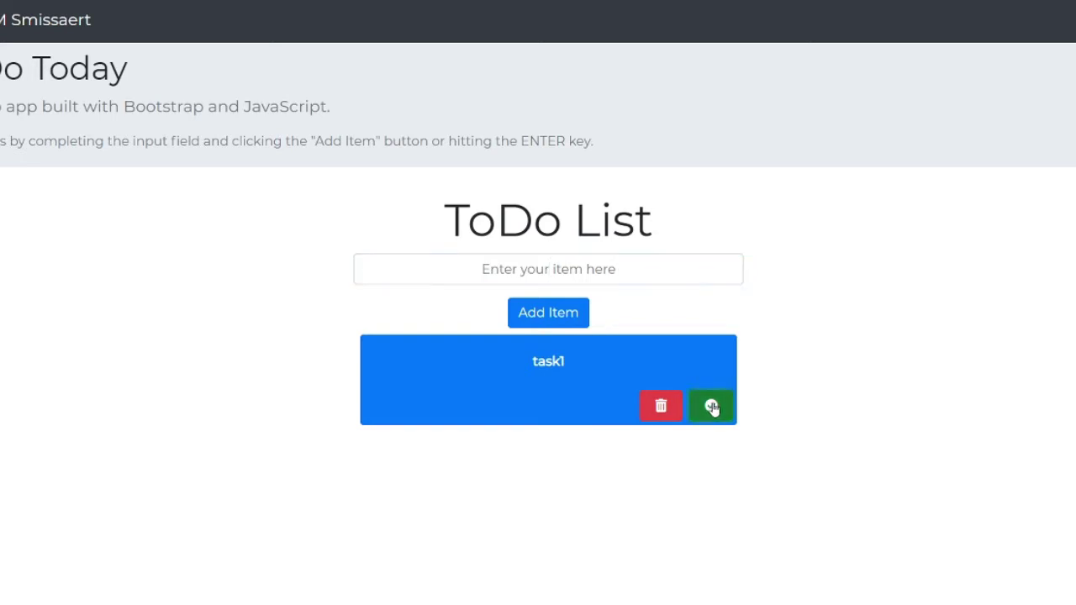
click(712, 408)
click(712, 408)
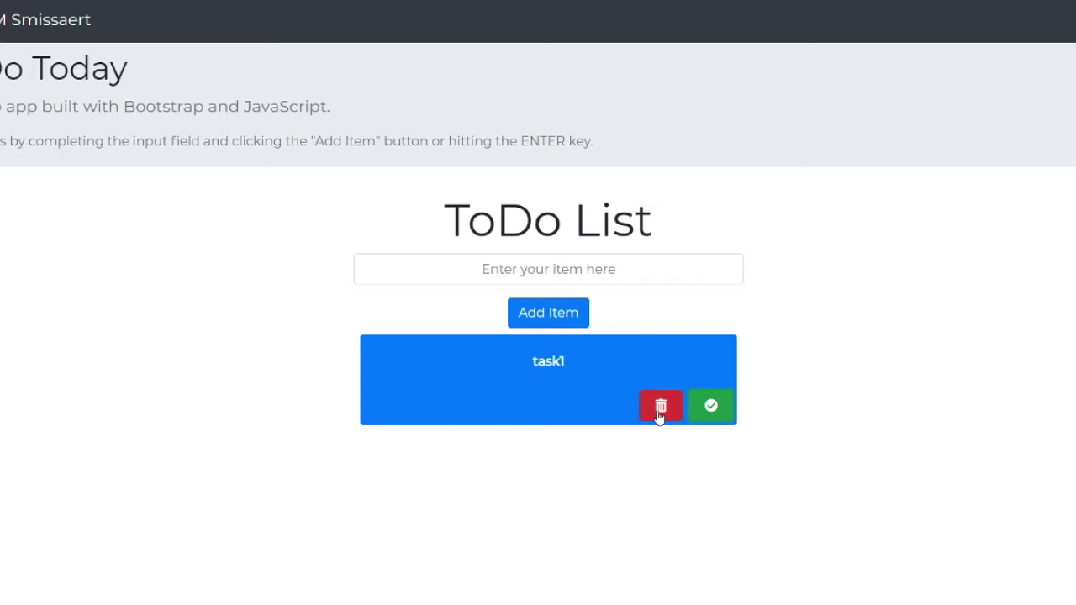
- Add two more items, task2 and my task3
click(548, 269)
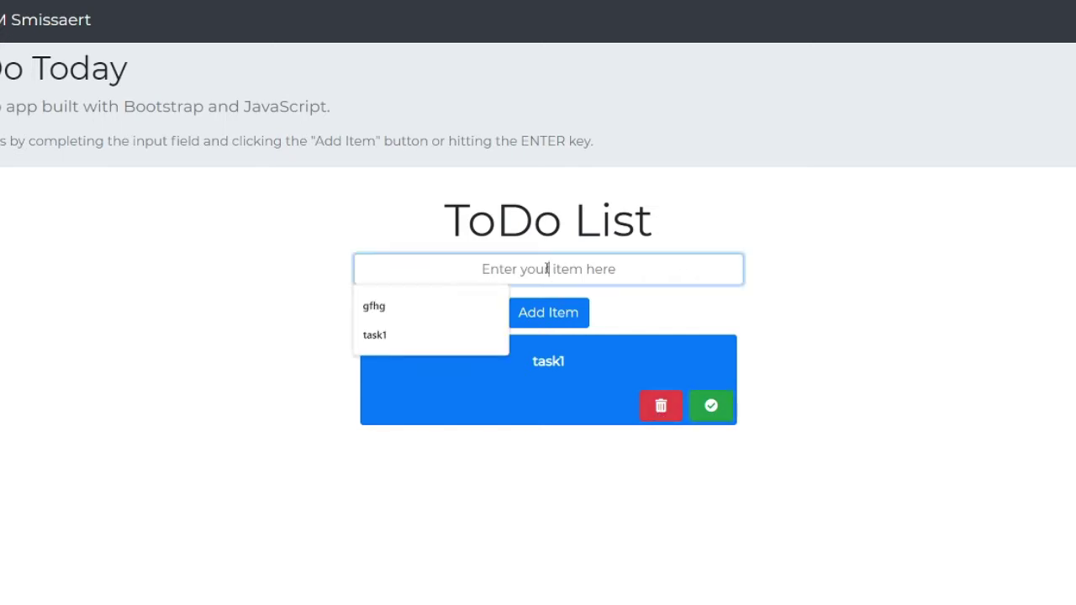
text(task2)
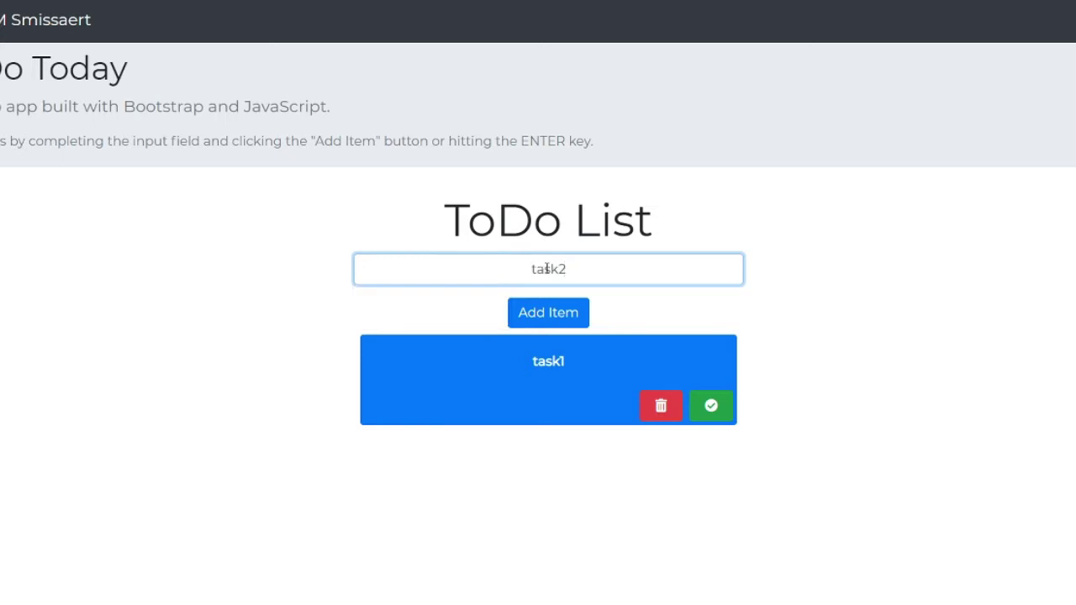
key(Return)
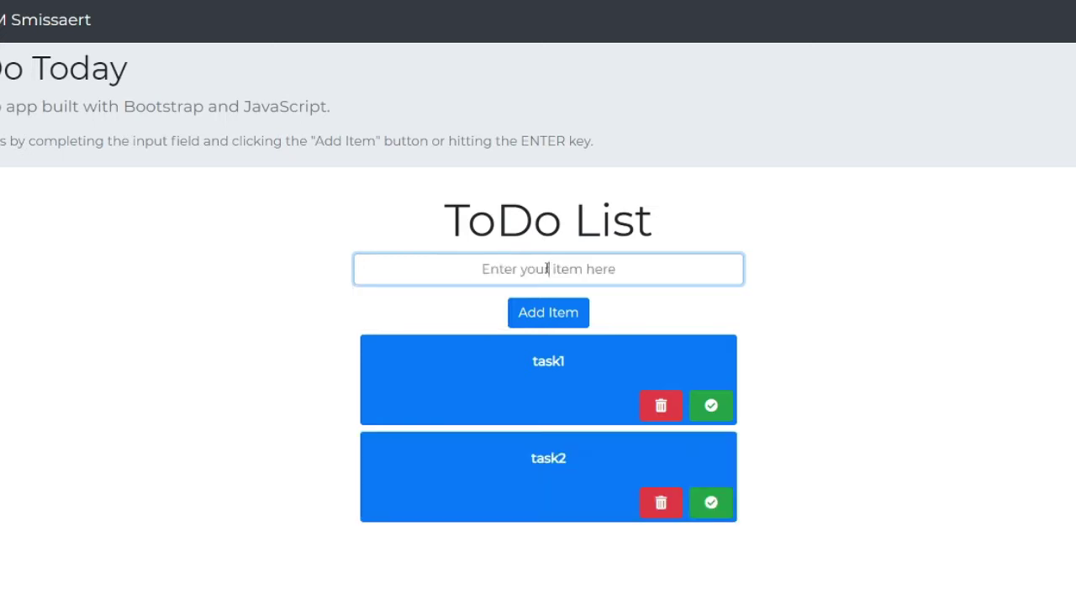
text(my)
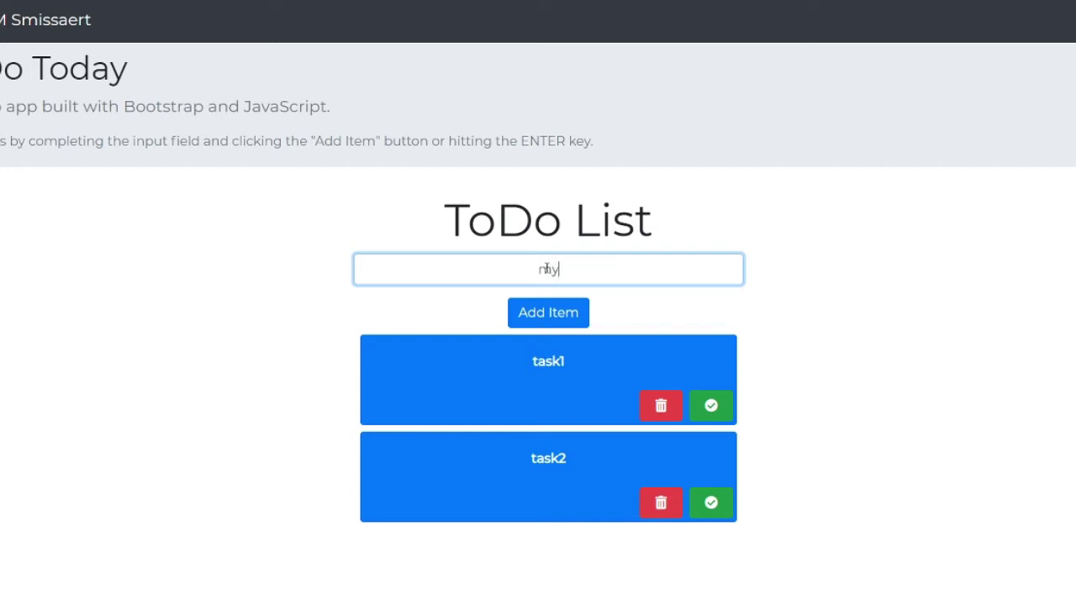
text( task3)
key(Return)
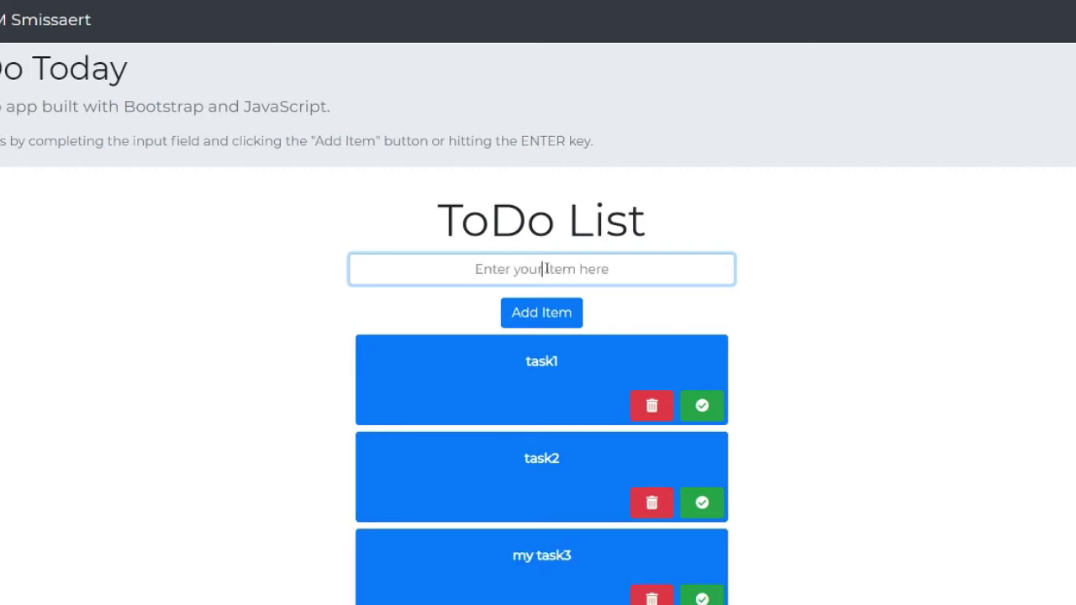
scroll(546, 268, down, 1)
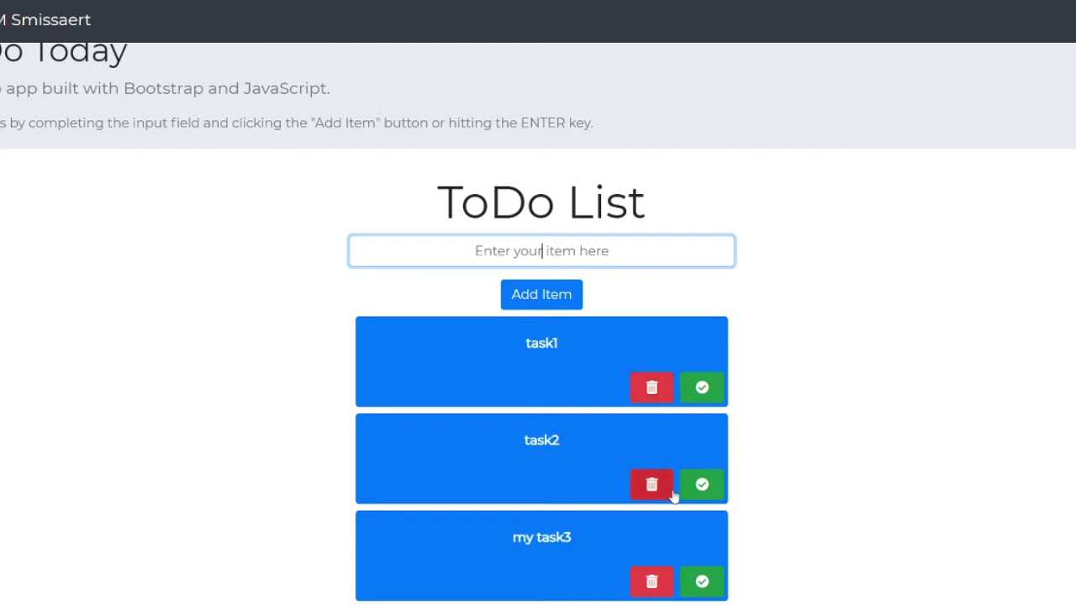
click(701, 485)
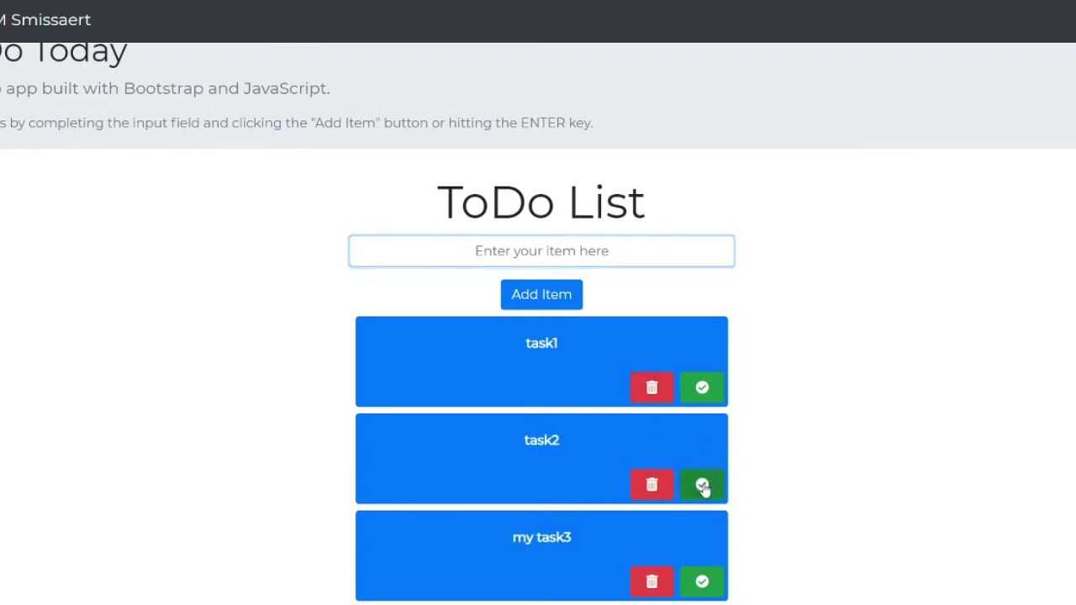
scroll(704, 490, down, 1)
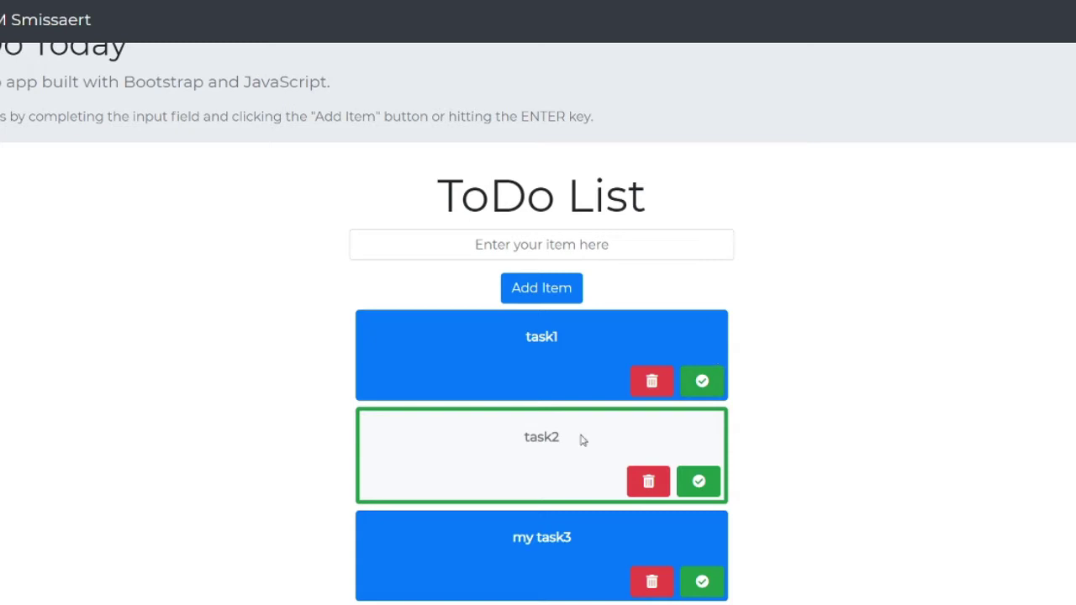
double_click(491, 445)
click(588, 427)
click(699, 482)
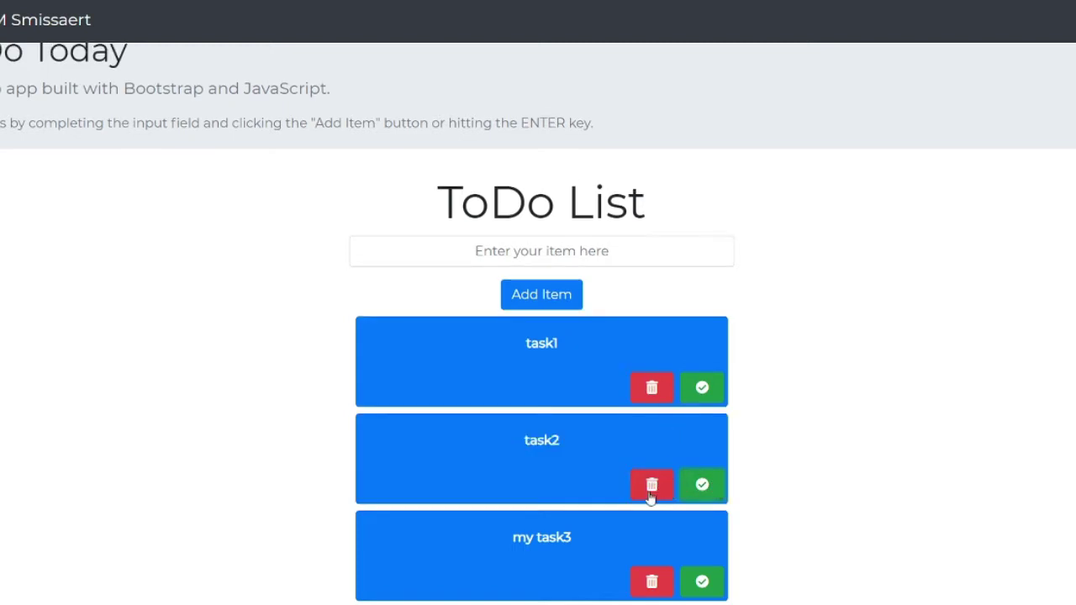
- Delete task1 and task2, then add a new item called 'my task'
click(657, 387)
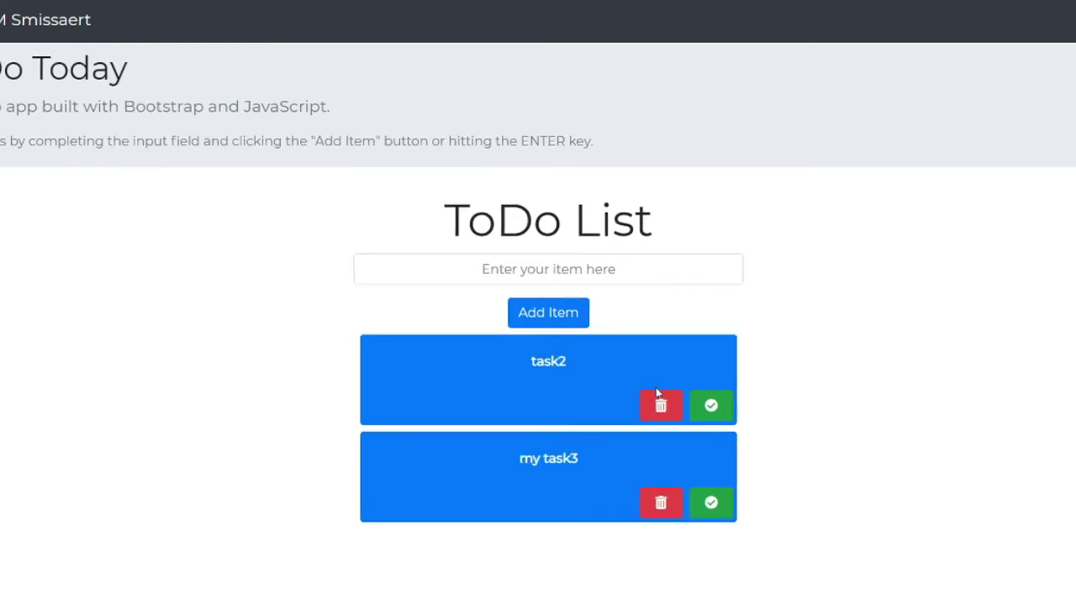
click(658, 401)
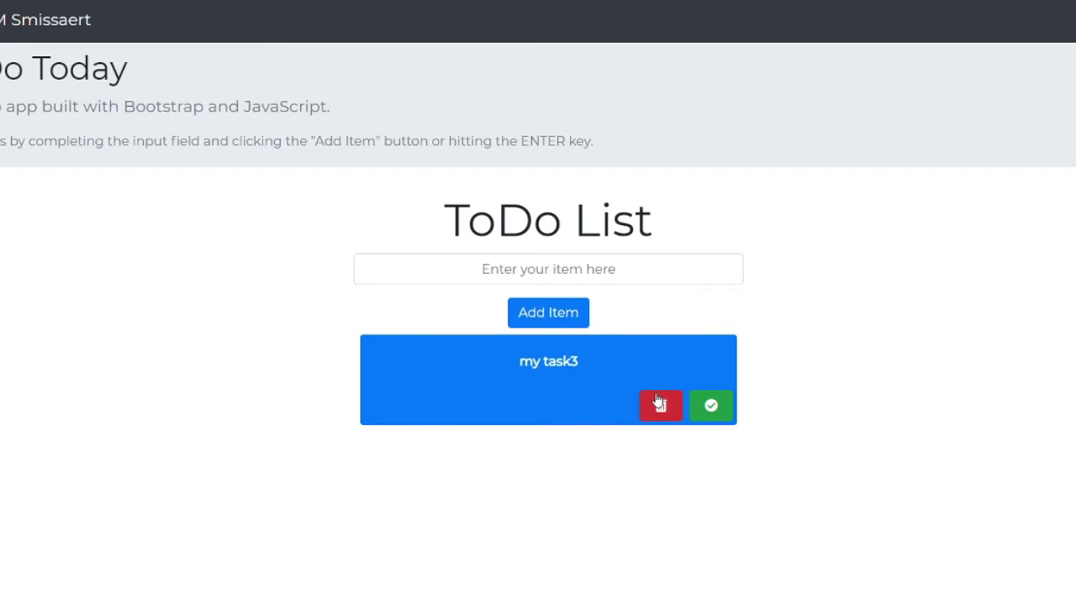
click(546, 261)
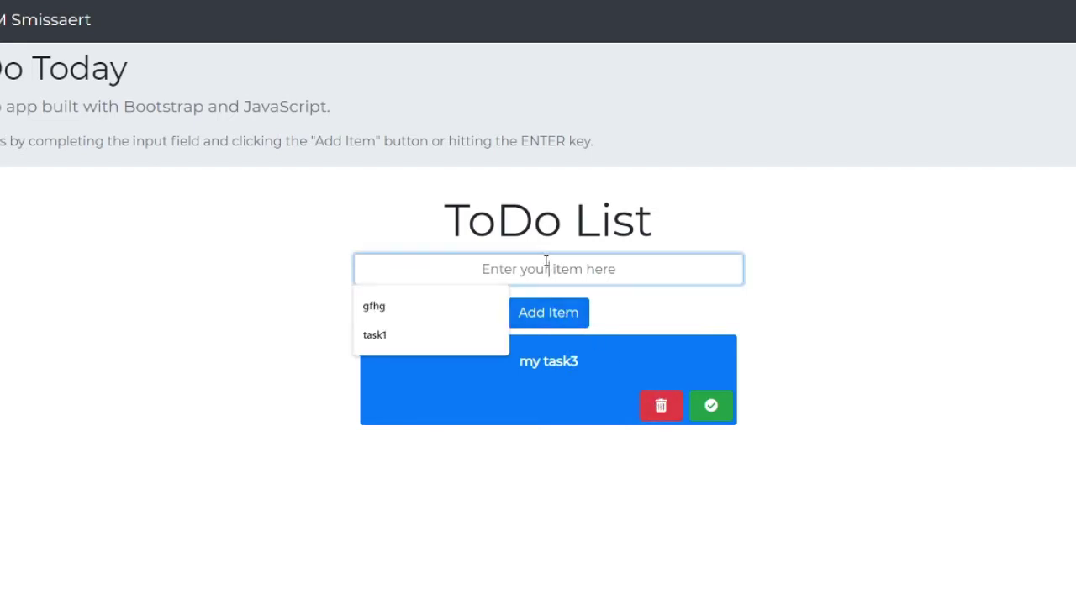
text(my)
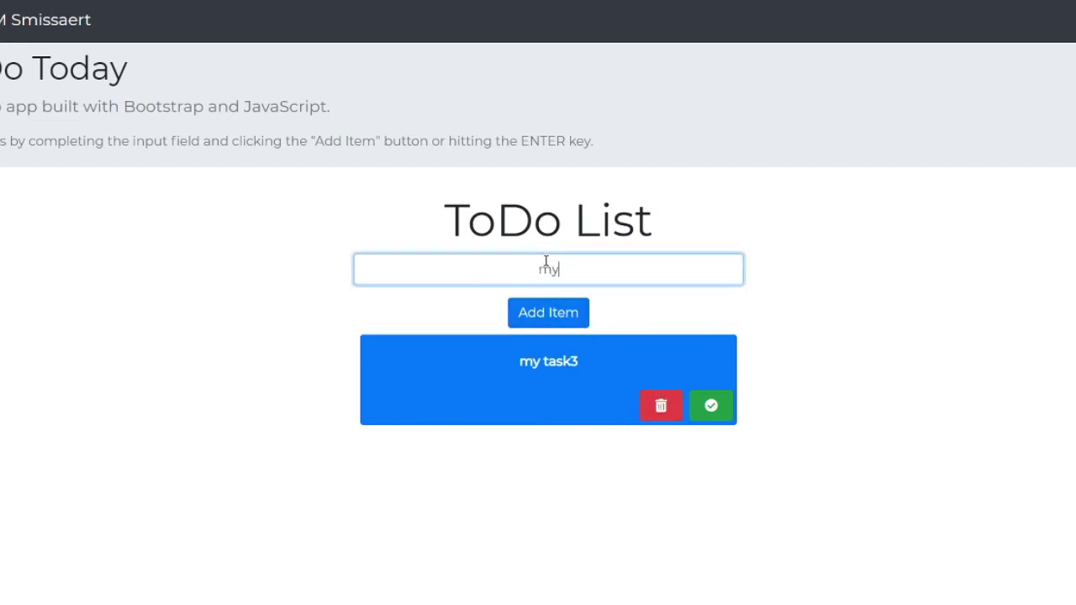
text( task)
key(Return)
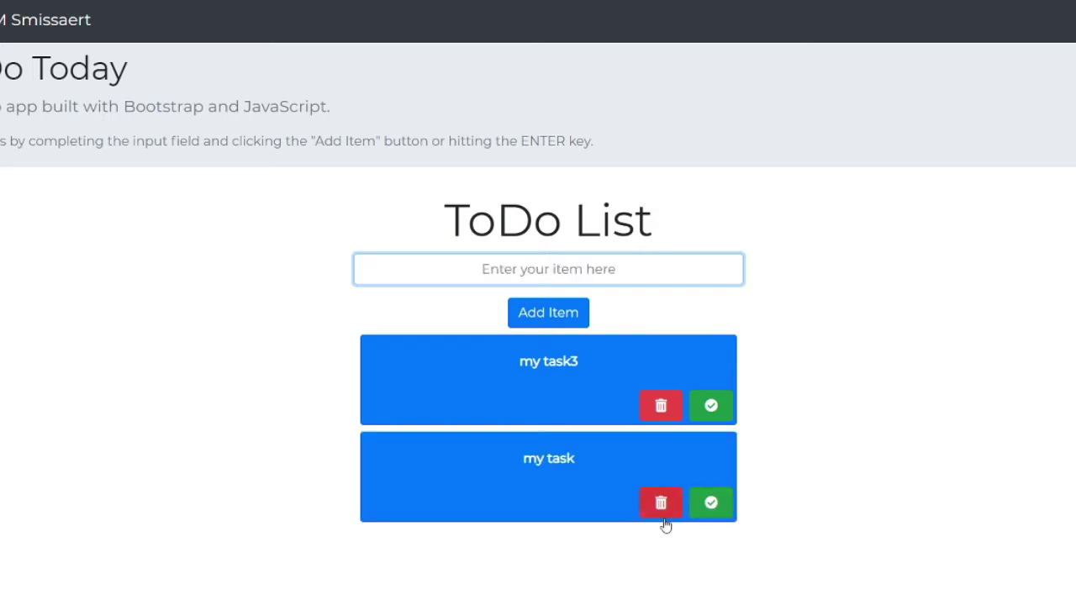
- Add 'hello task' to the list
click(542, 269)
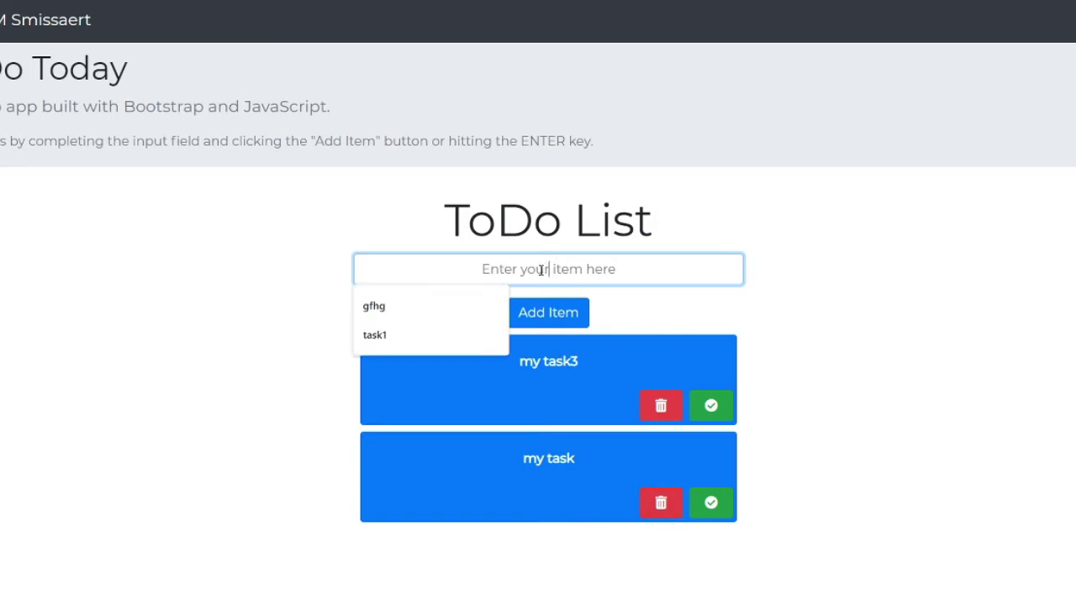
text(h)
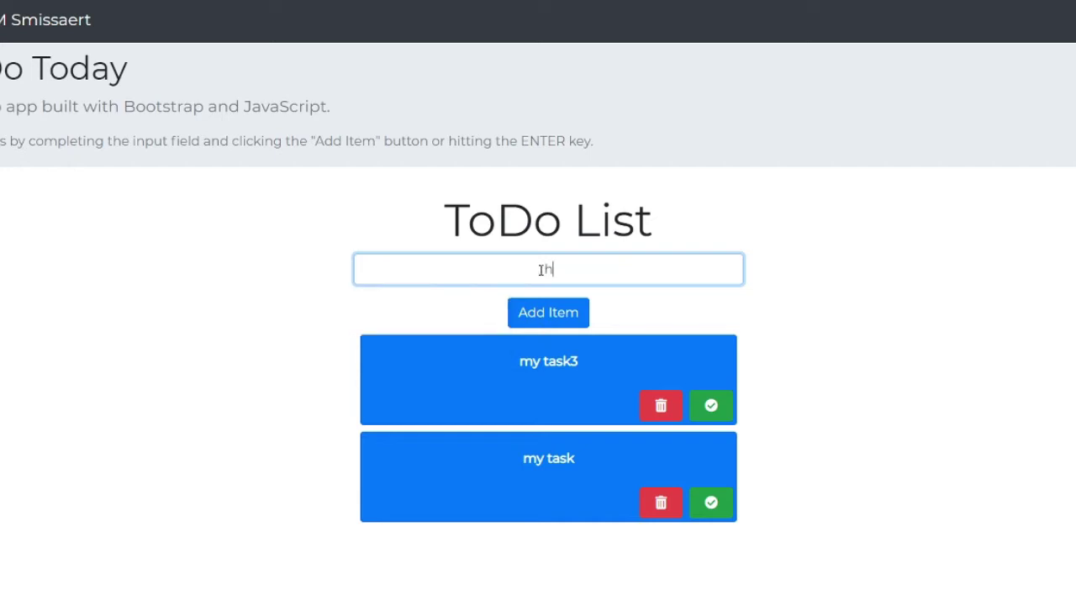
text(ello task)
key(Return)
- Type bsdhc, then the long entry vchsv\hbdkjb78364e87698 into the item field
scroll(541, 269, down, 1)
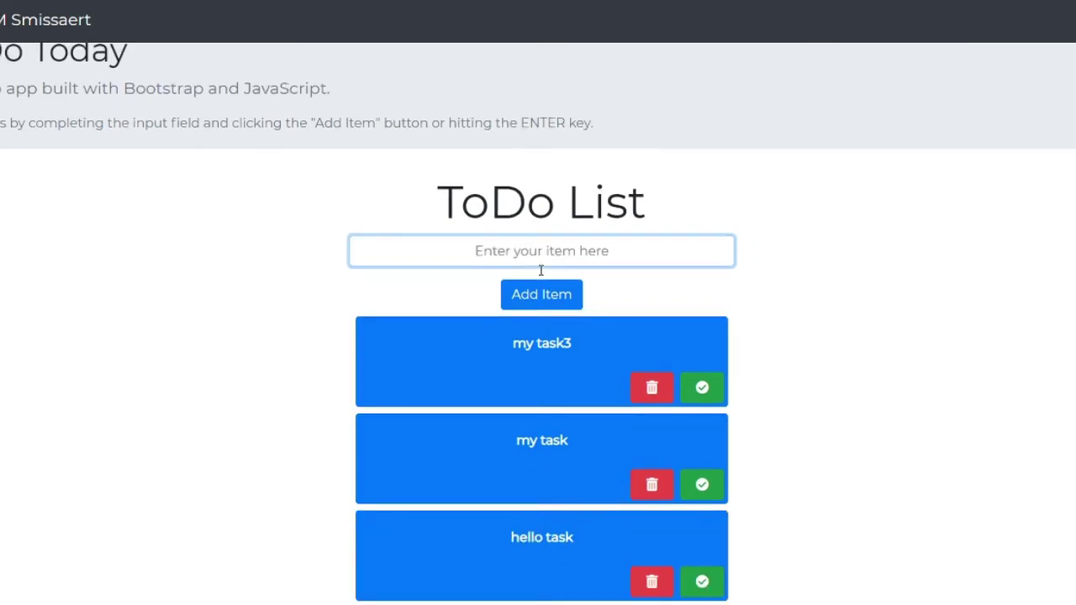
text(vchsv\hbdkjb)
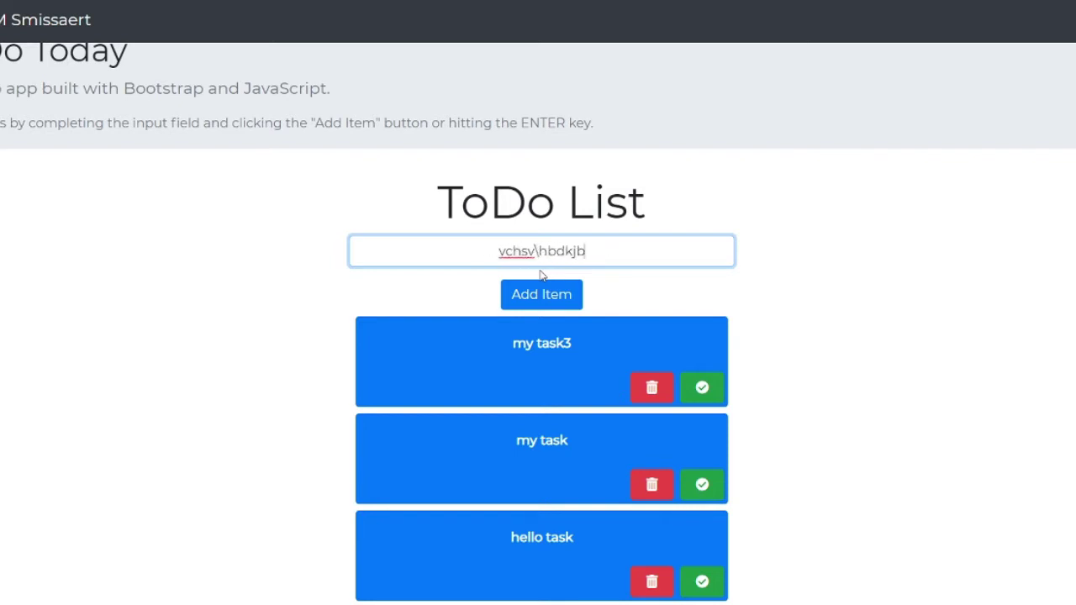
text(78364e87698)
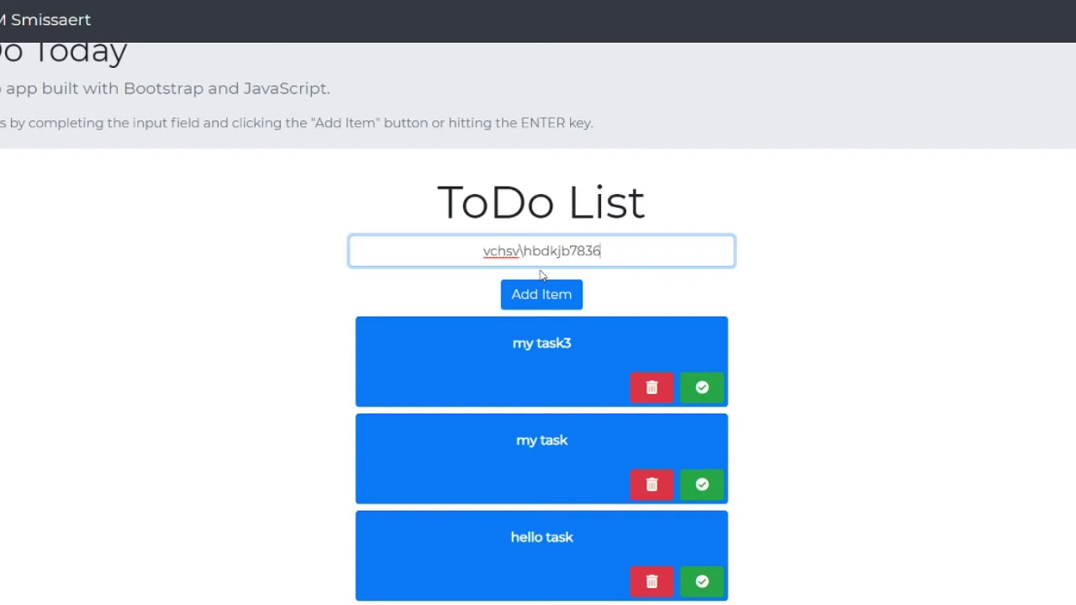
key(Tab)
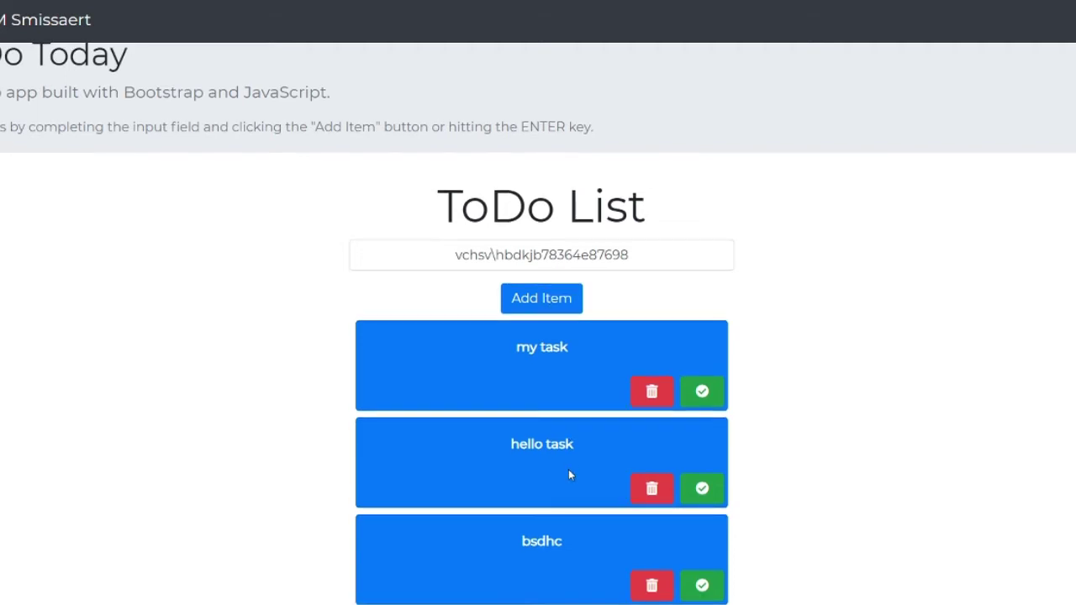
scroll(569, 473, up, 1)
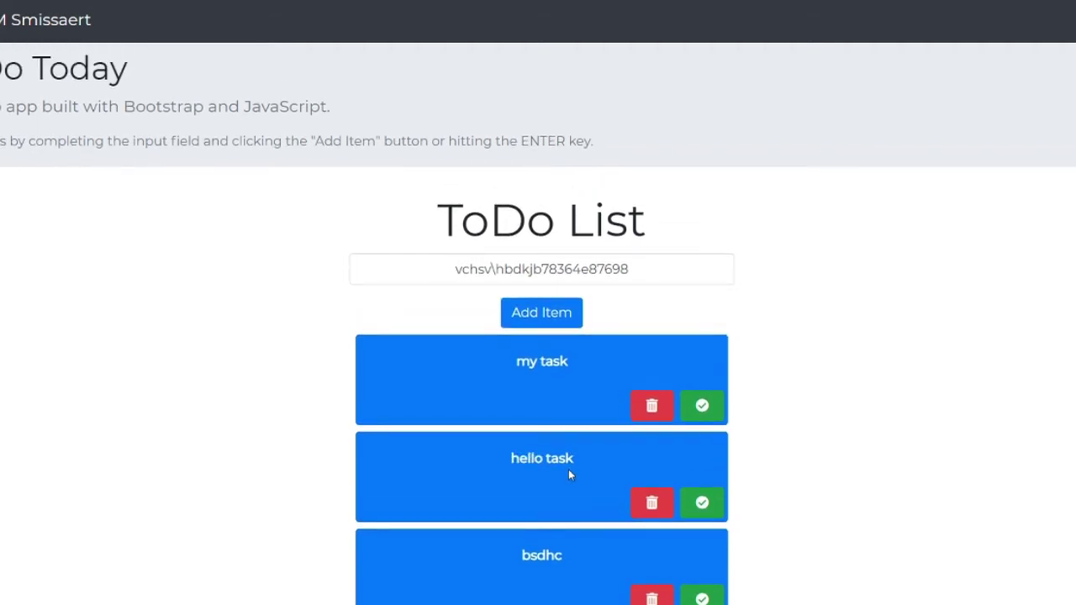
scroll(568, 472, down, 1)
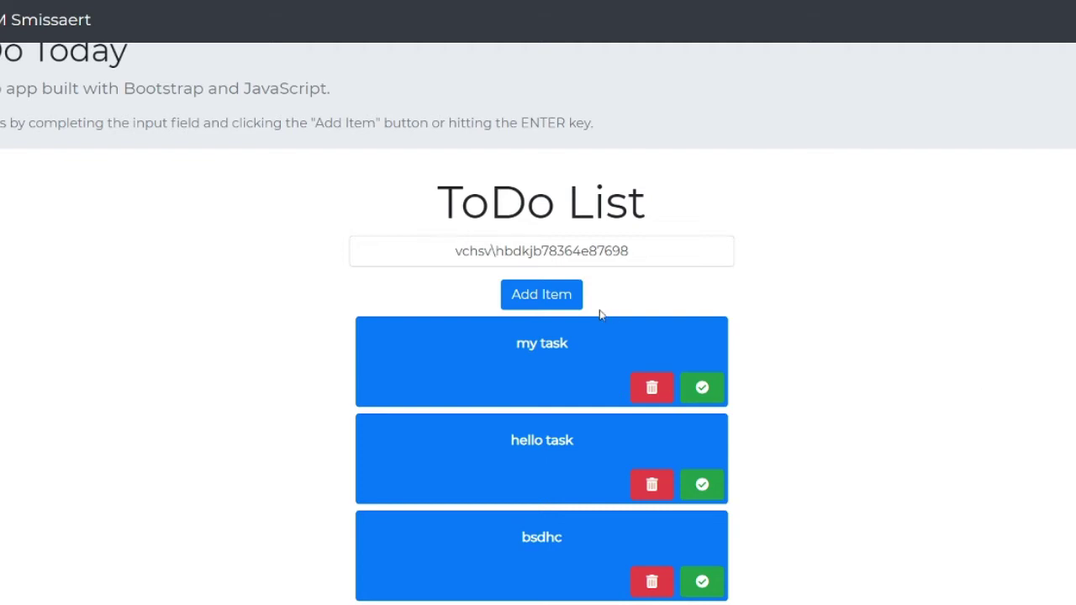
- Add the long entries vchsv\hbdkjb78364e87698 and gsvdhaguydgawiugdhjbsxciygwqd to the list
click(550, 292)
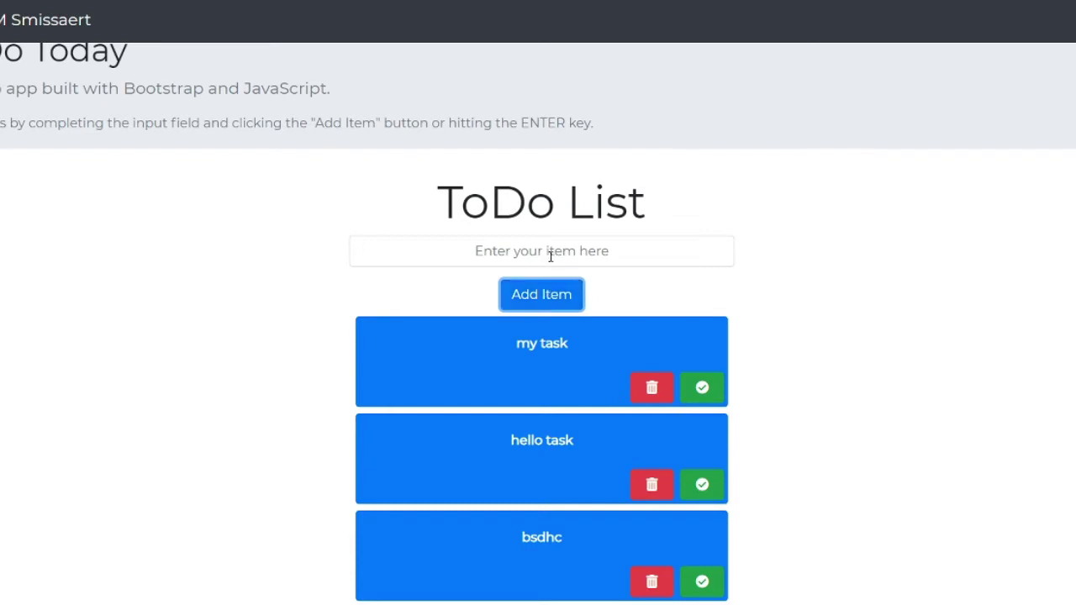
click(551, 254)
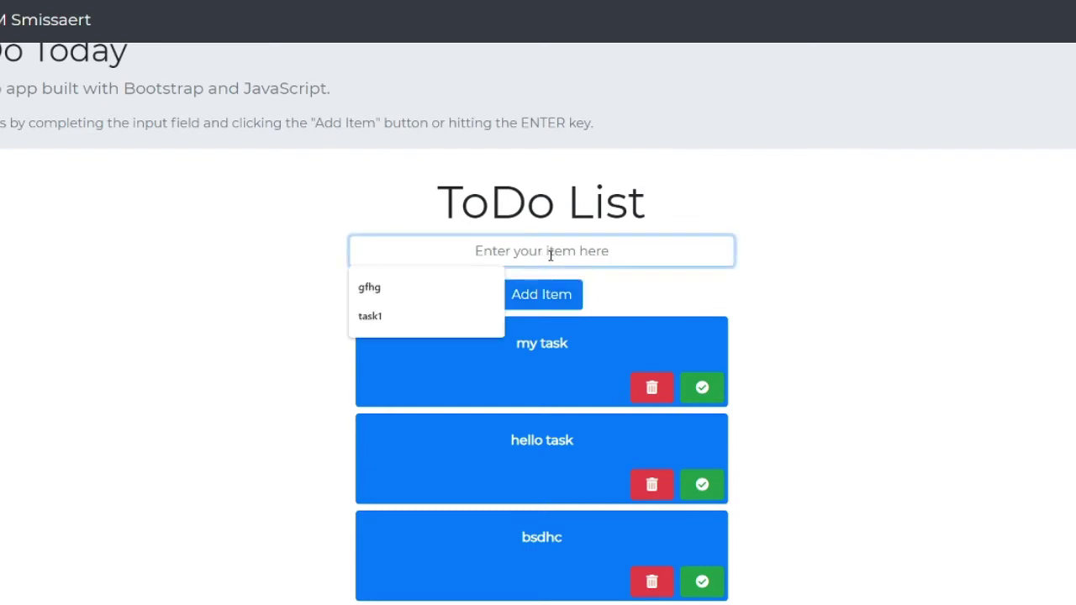
text(gsvdhaguydgawiu)
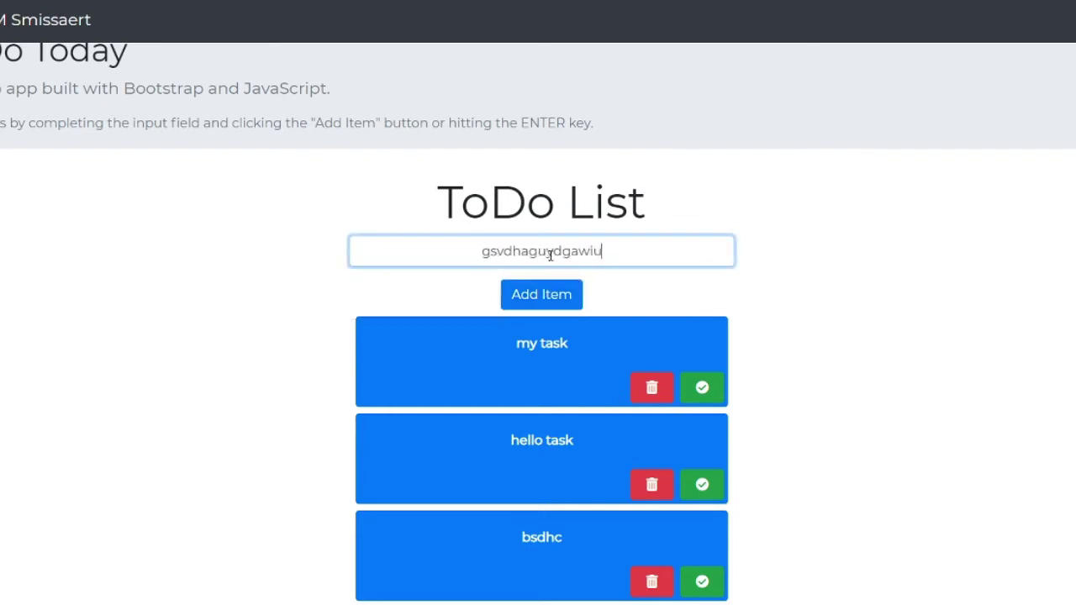
text(gdhjbsxciygwqd)
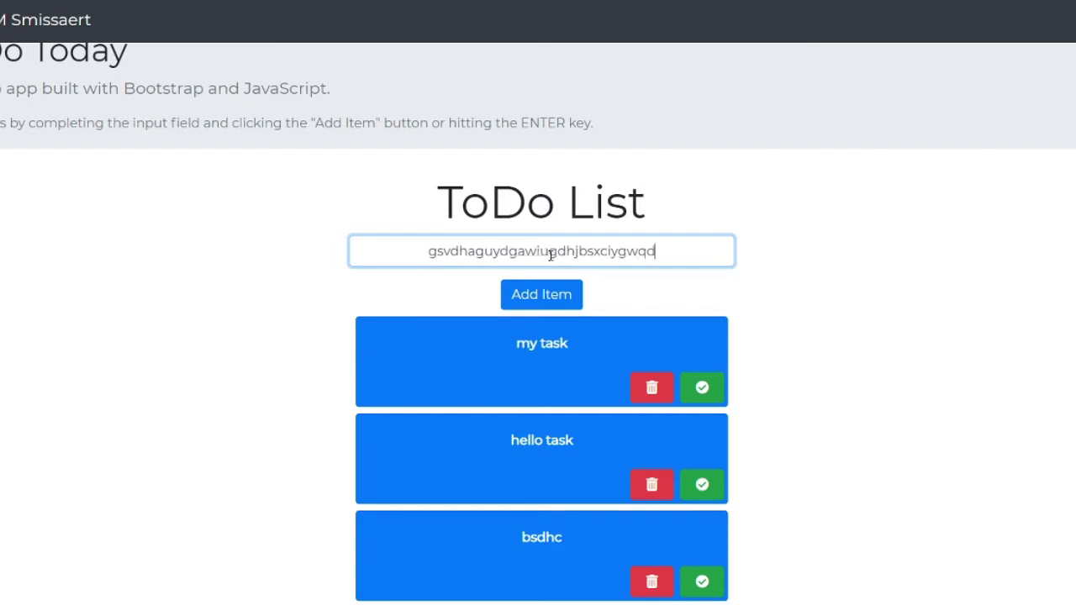
click(541, 295)
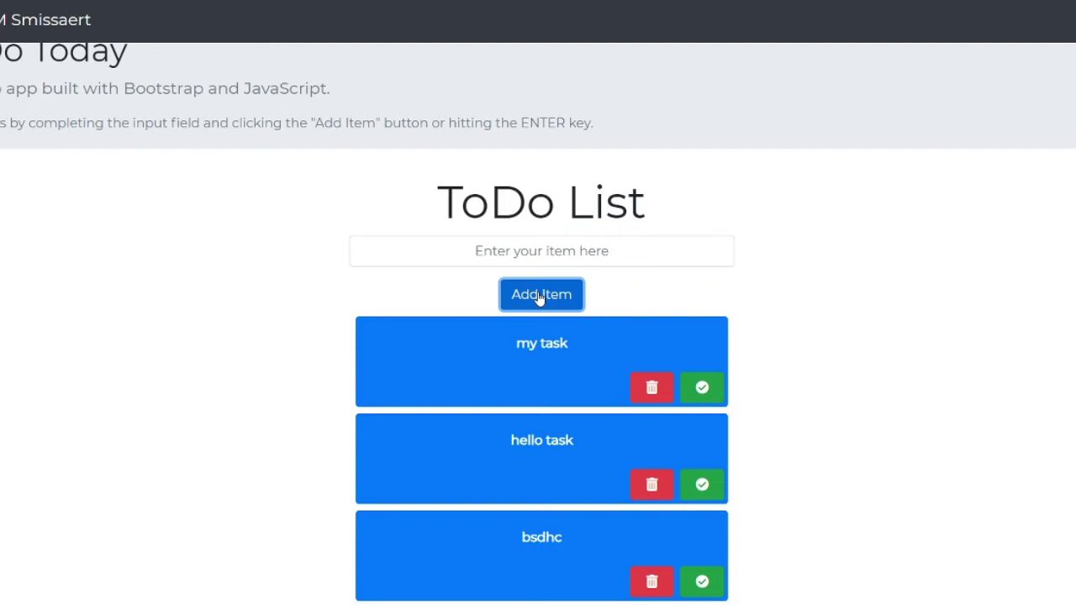
scroll(541, 299, down, 2)
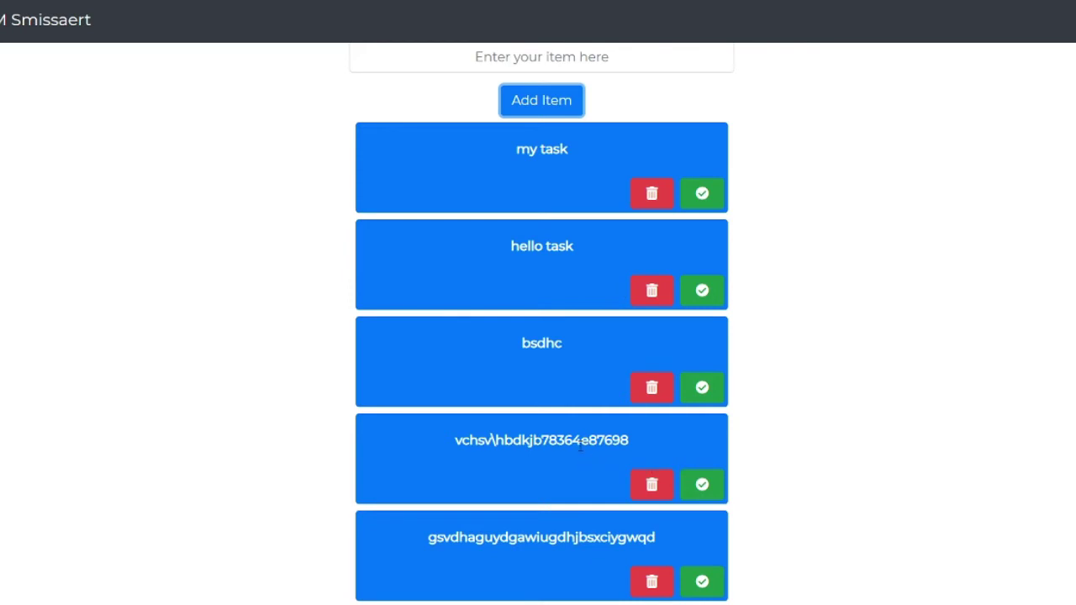
scroll(580, 448, up, 2)
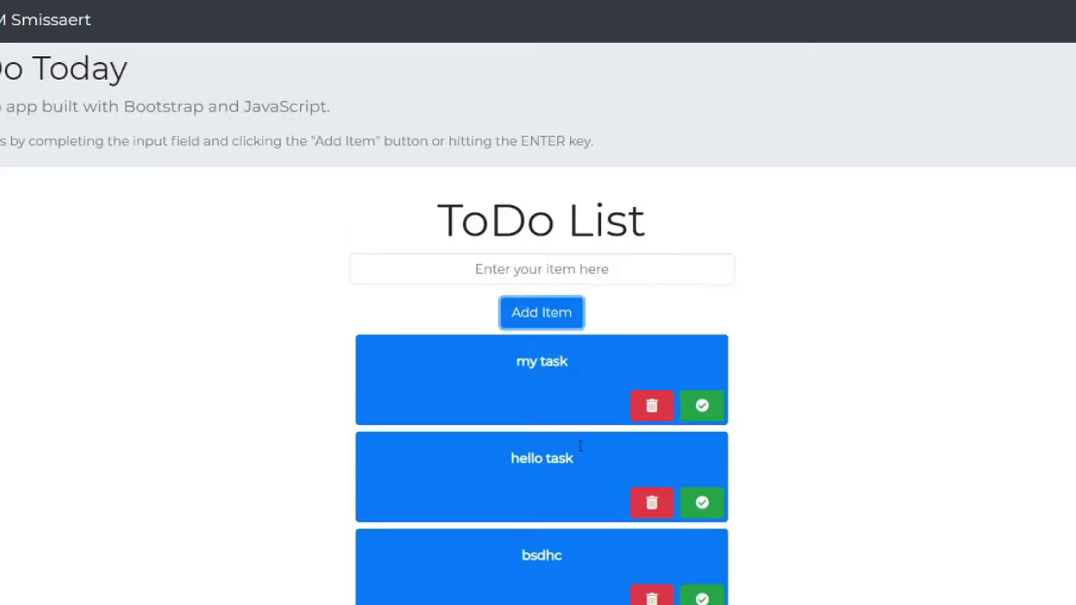
click(578, 268)
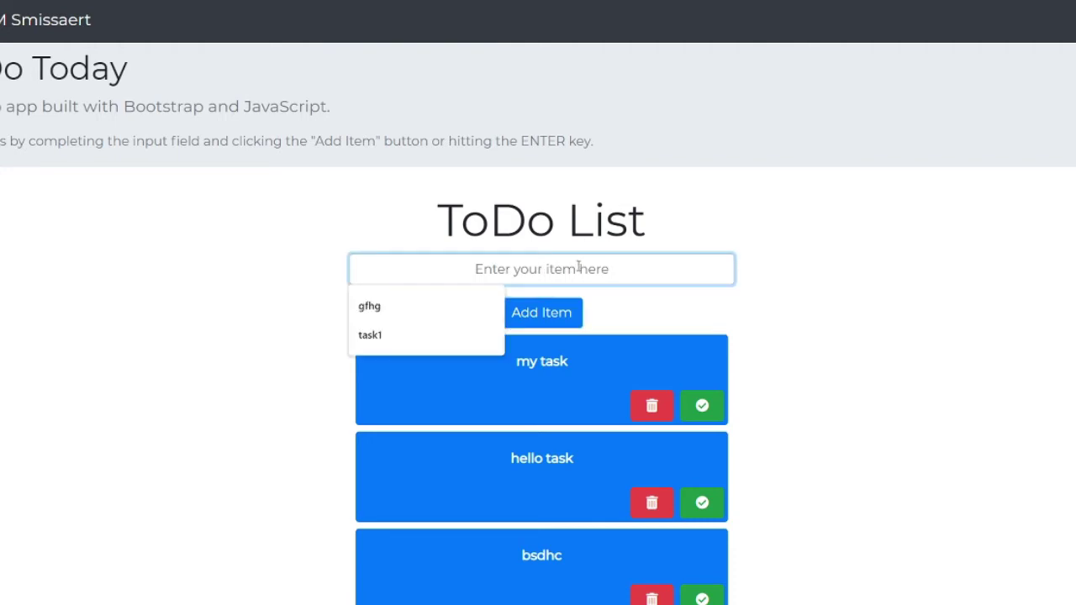
text(654687q72)
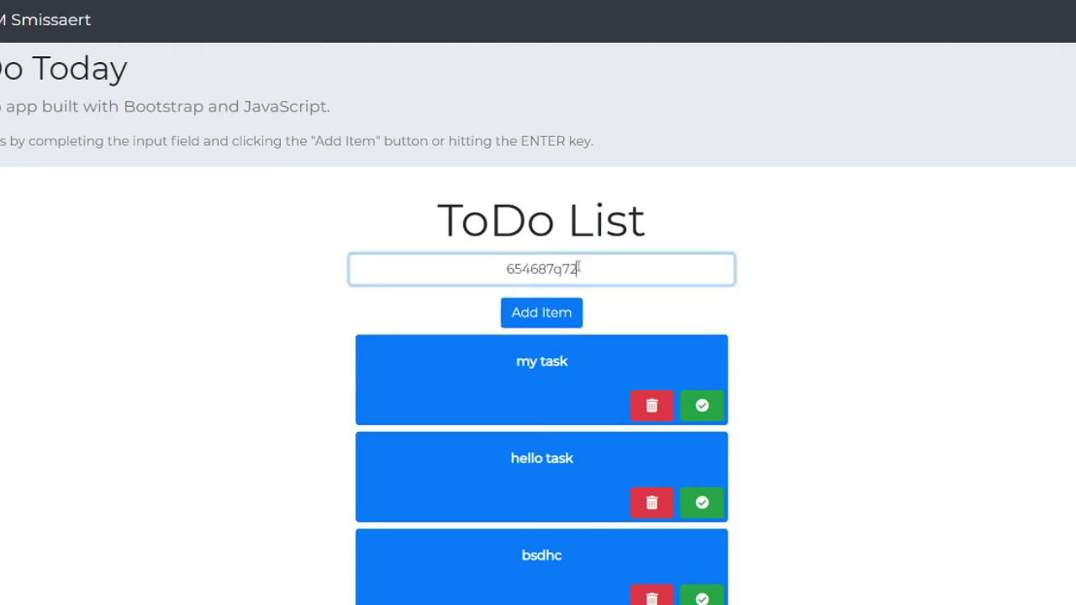
text(908803980pl)
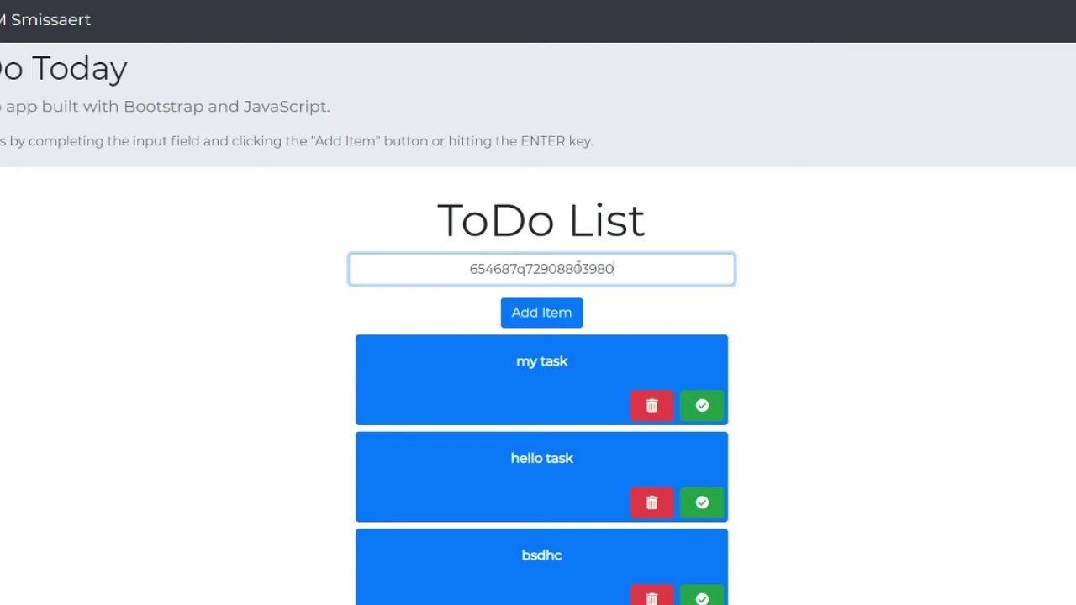
key(Tab)
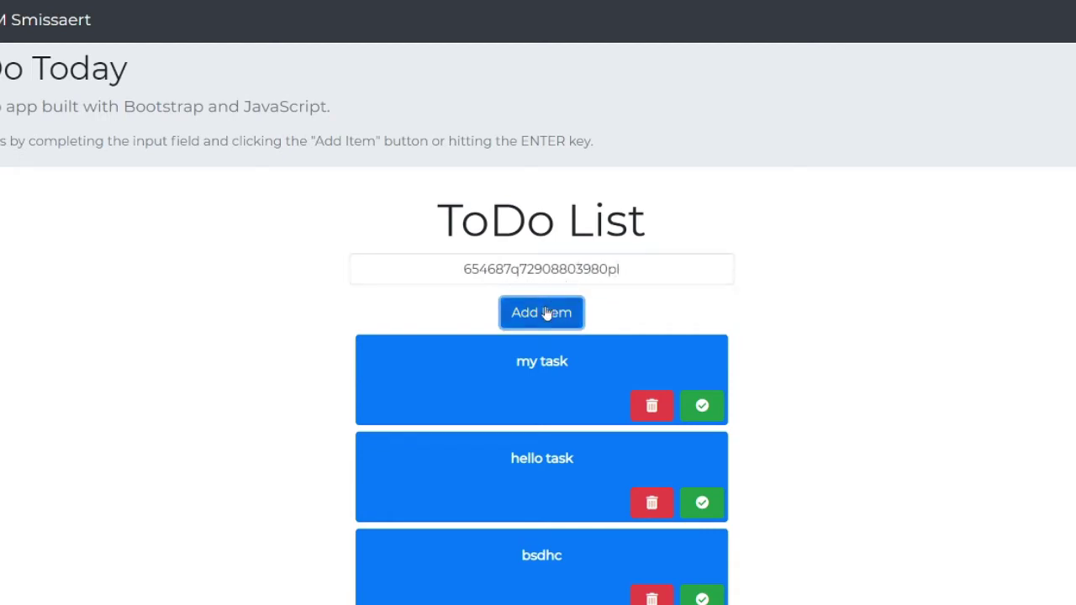
click(547, 313)
scroll(546, 313, down, 3)
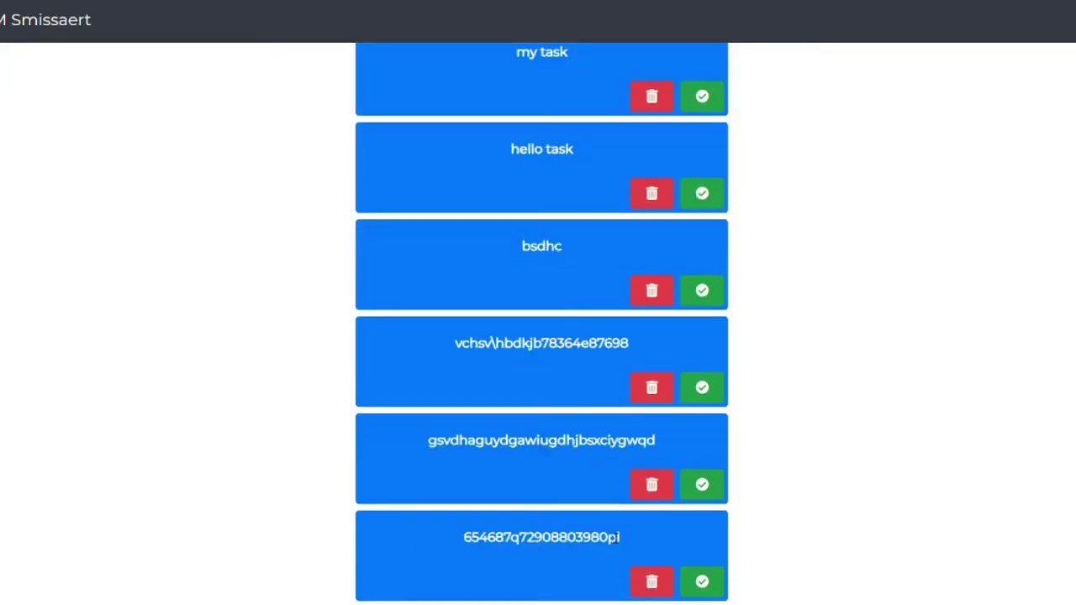
click(660, 597)
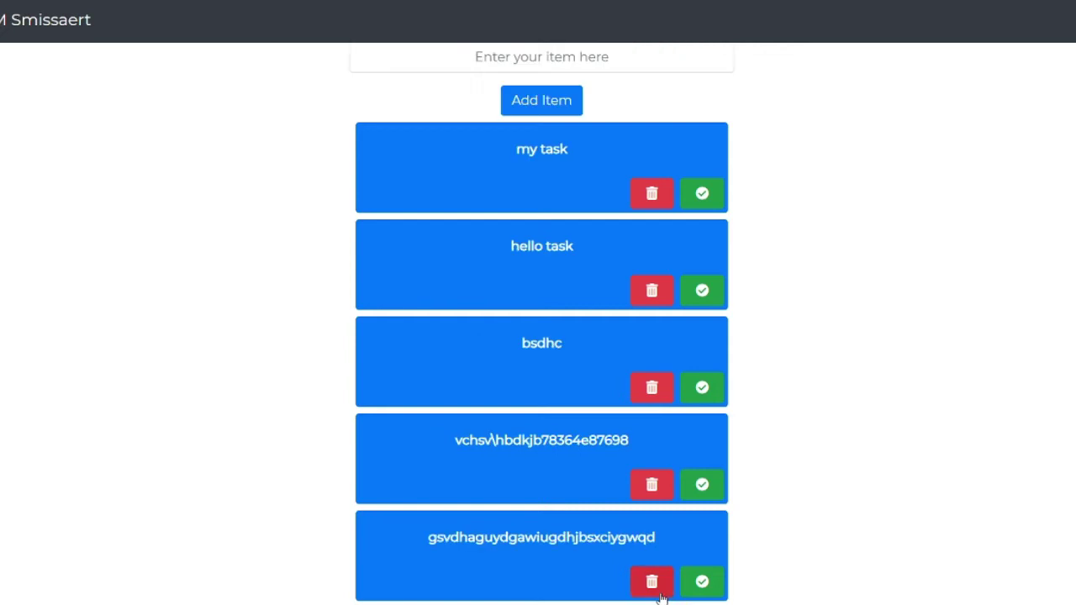
click(654, 487)
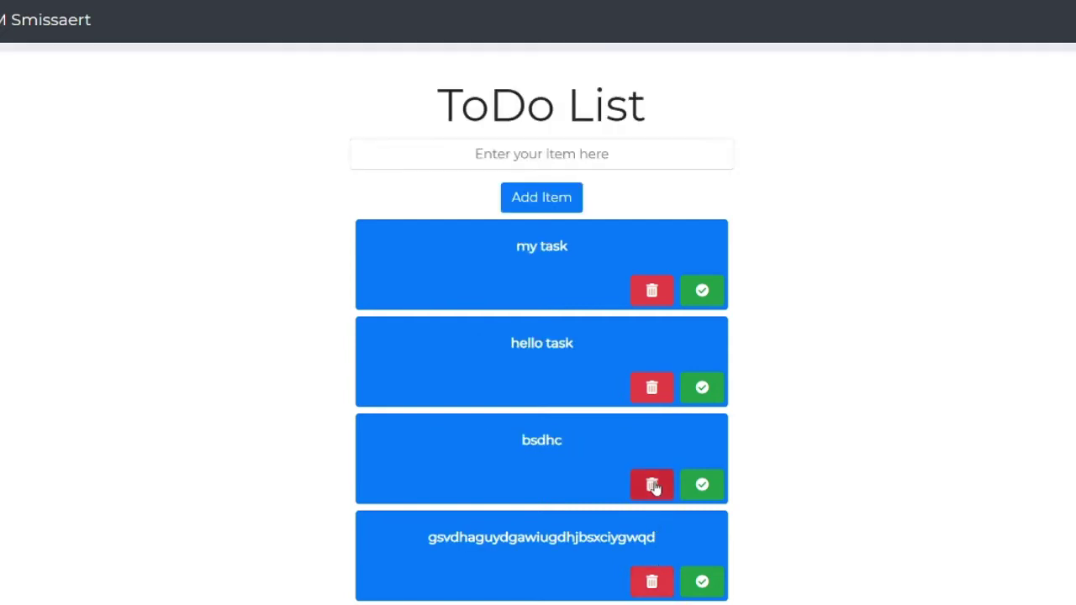
click(699, 583)
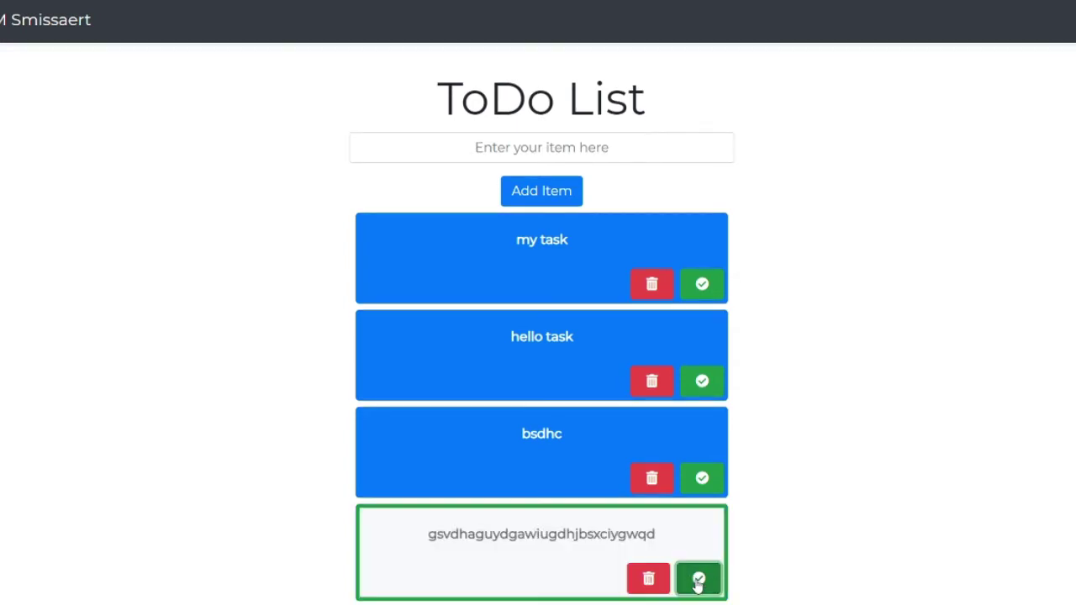
click(697, 583)
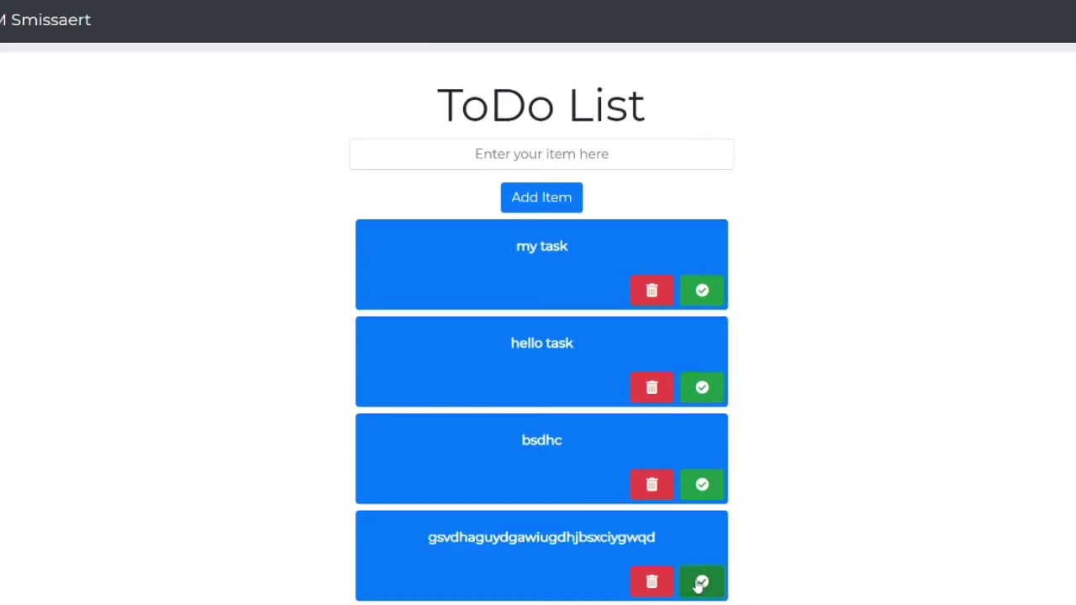
click(655, 592)
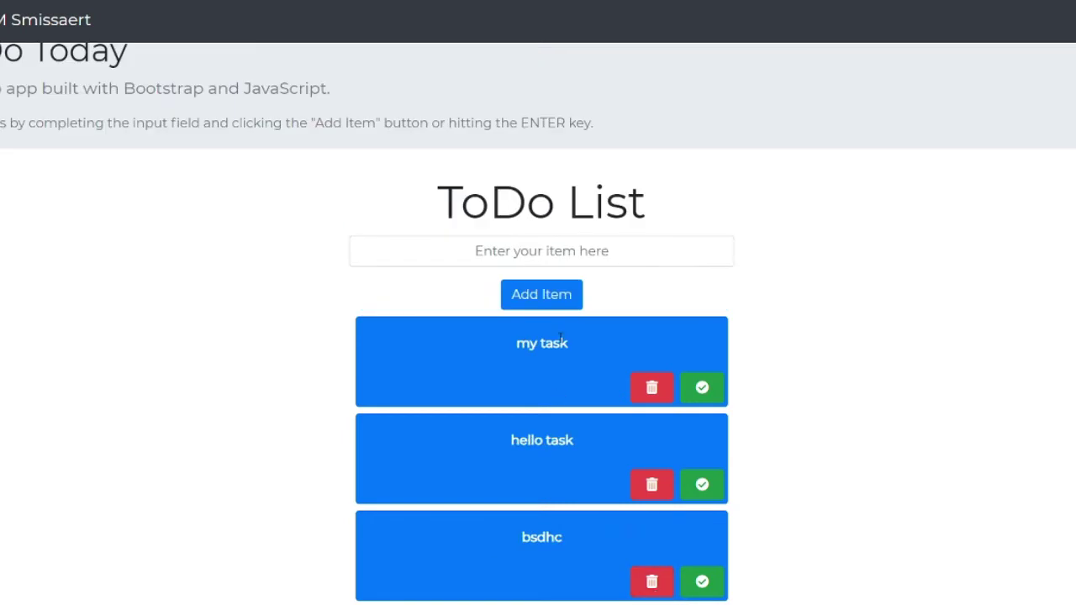
click(556, 300)
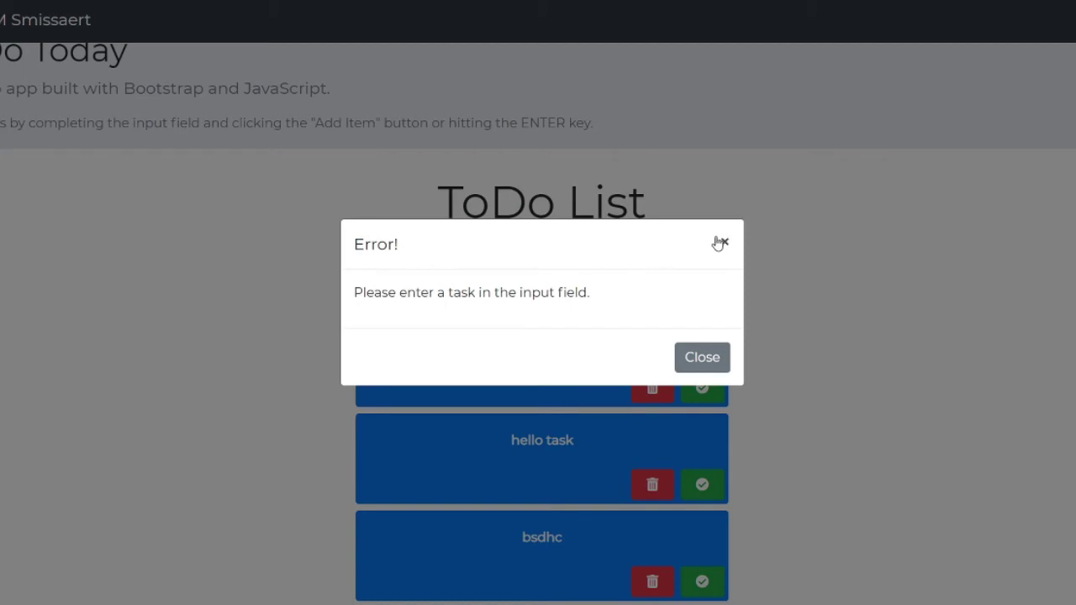
click(698, 367)
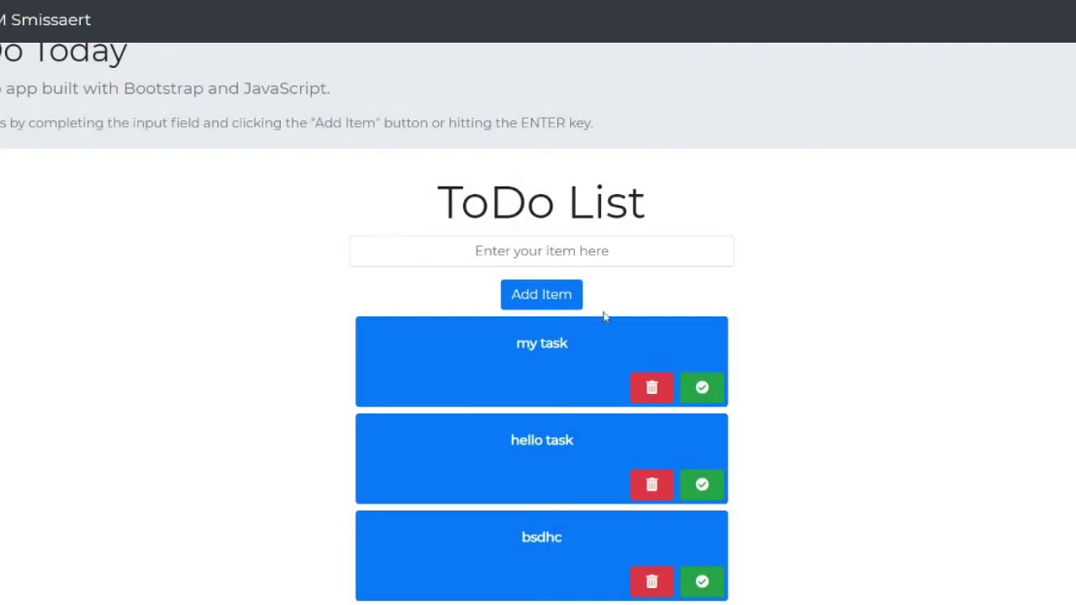
click(528, 256)
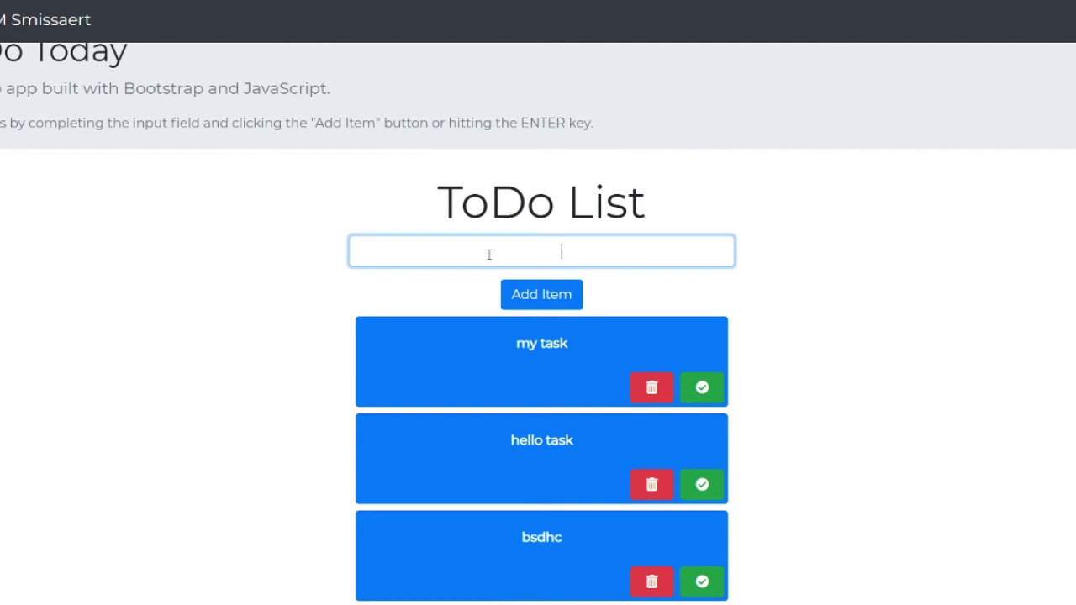
- Submit a spaces-only entry, then delete the resulting blank card and the bsdhc item
click(527, 296)
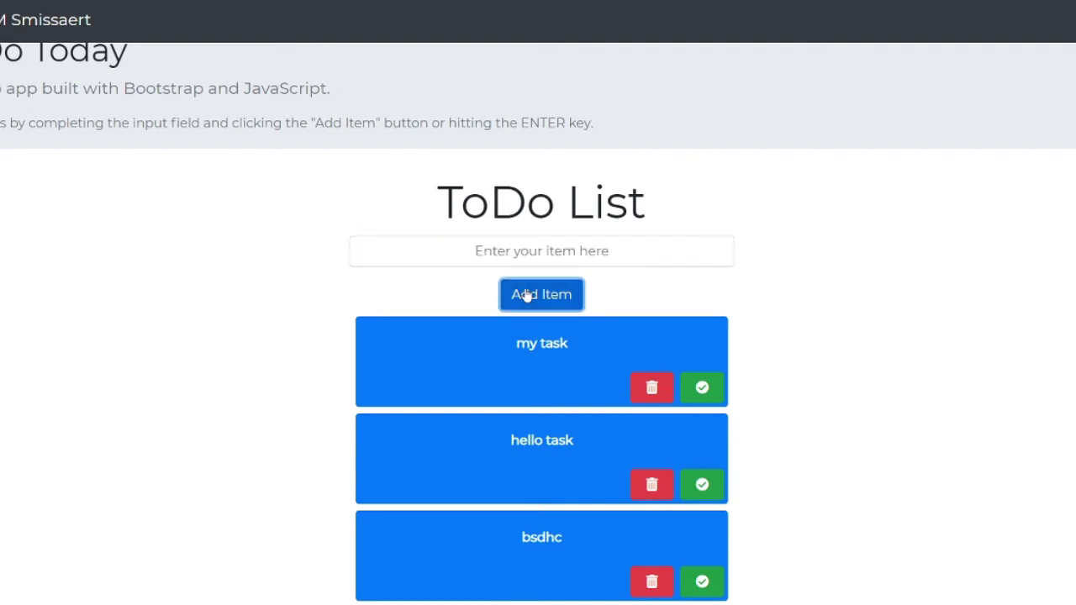
scroll(525, 294, down, 1)
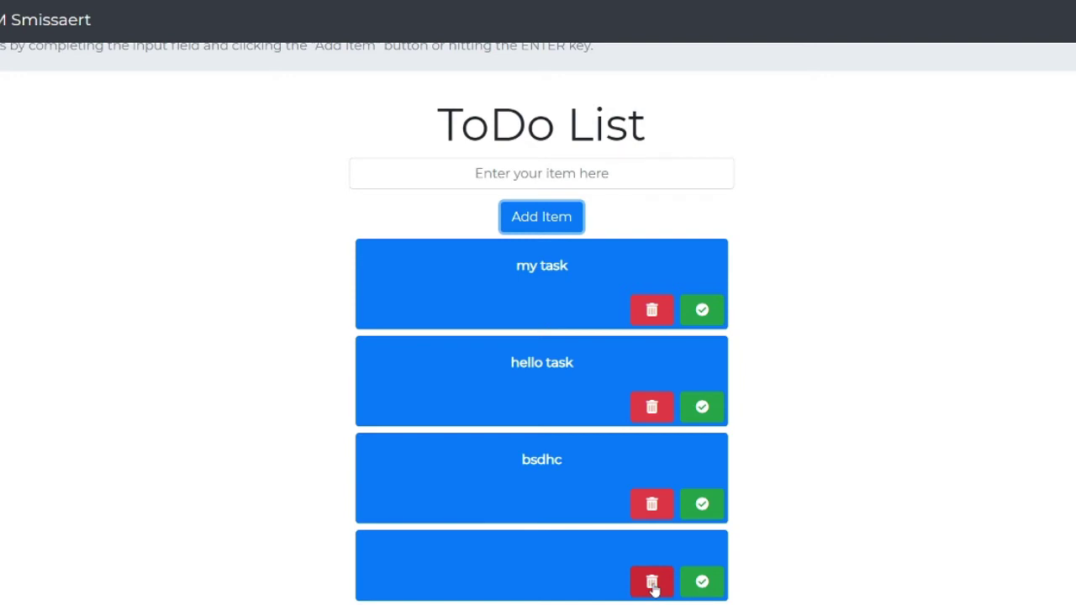
click(653, 584)
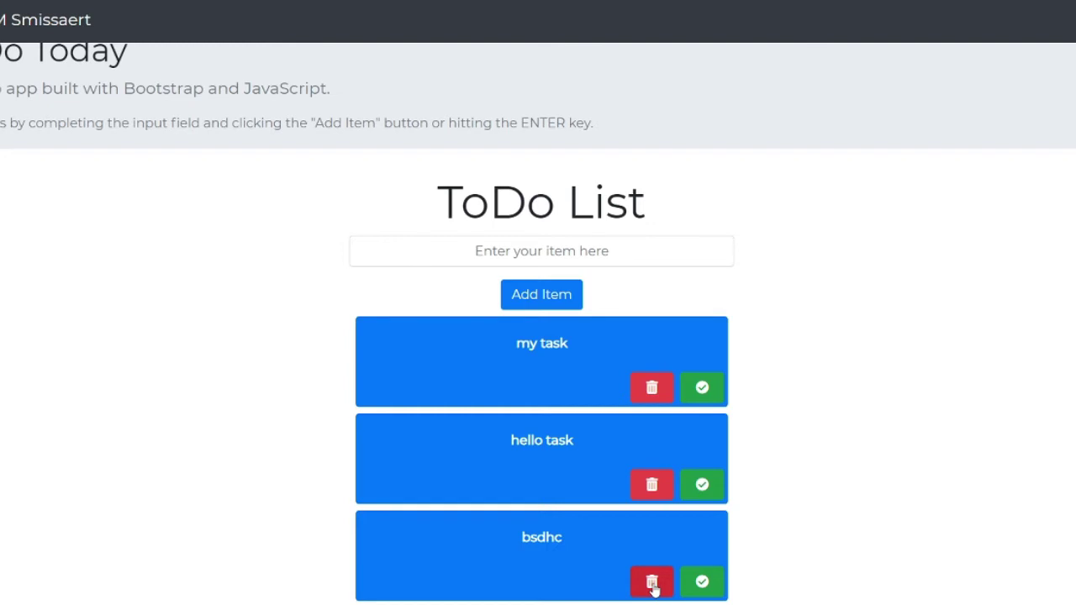
click(653, 586)
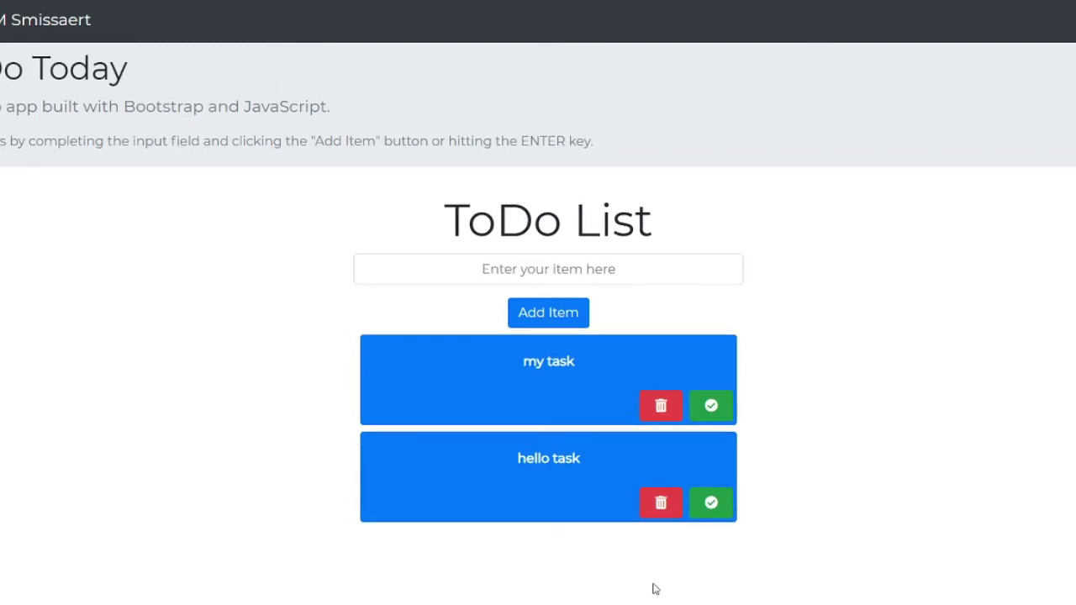
- Type the long random string JBKJDVHUIHjhiy4987ur0329… into the item field, abandoning stray address-bar text
click(589, 270)
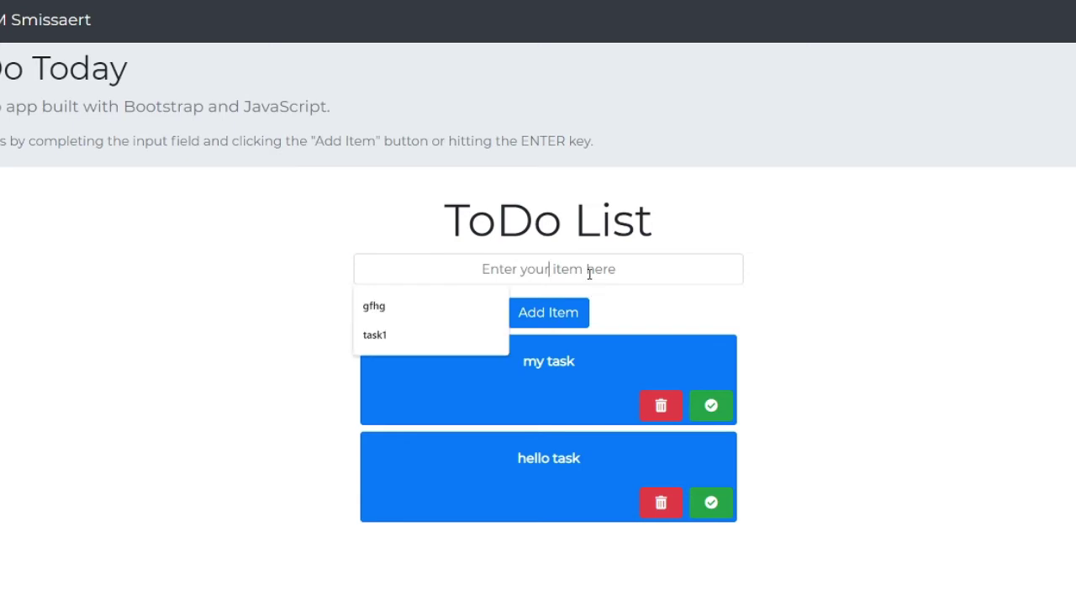
text(JBKJDVH)
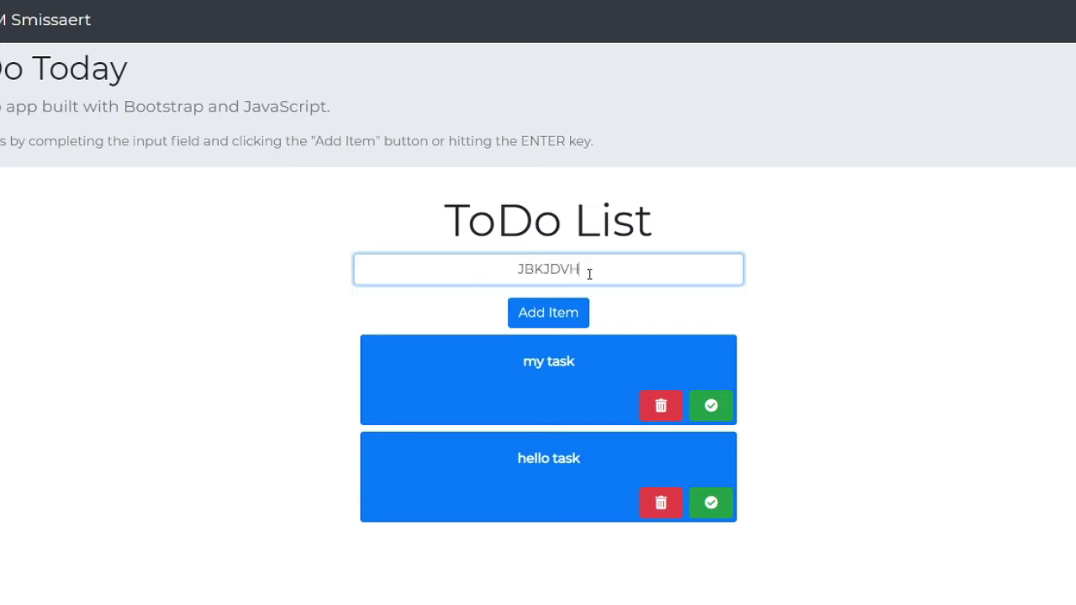
text(UIHjhiy4987ur032989)
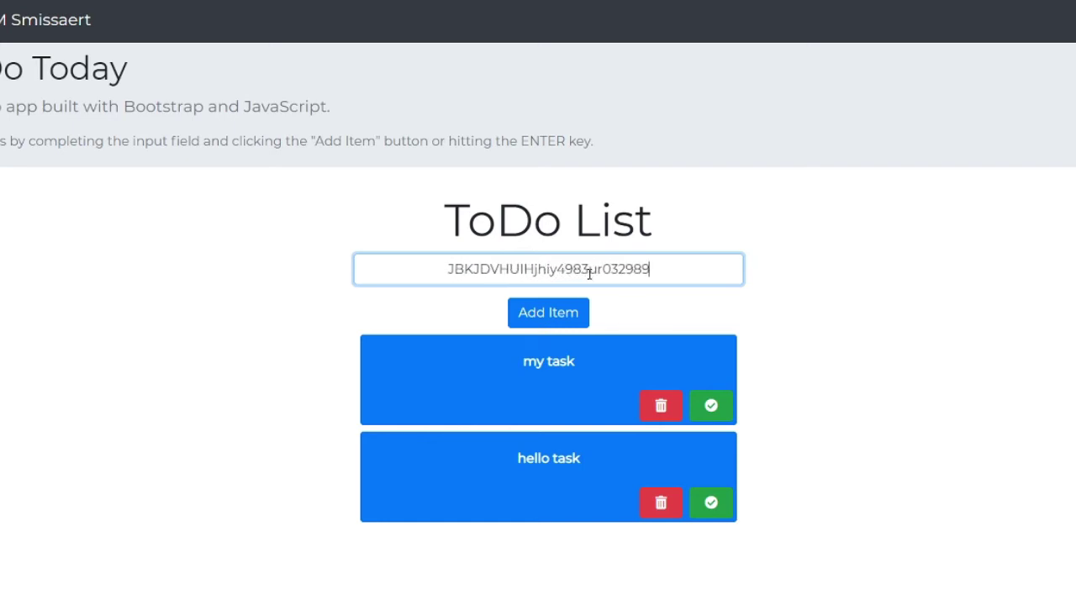
text(290-3=408290748897390p[l';./)
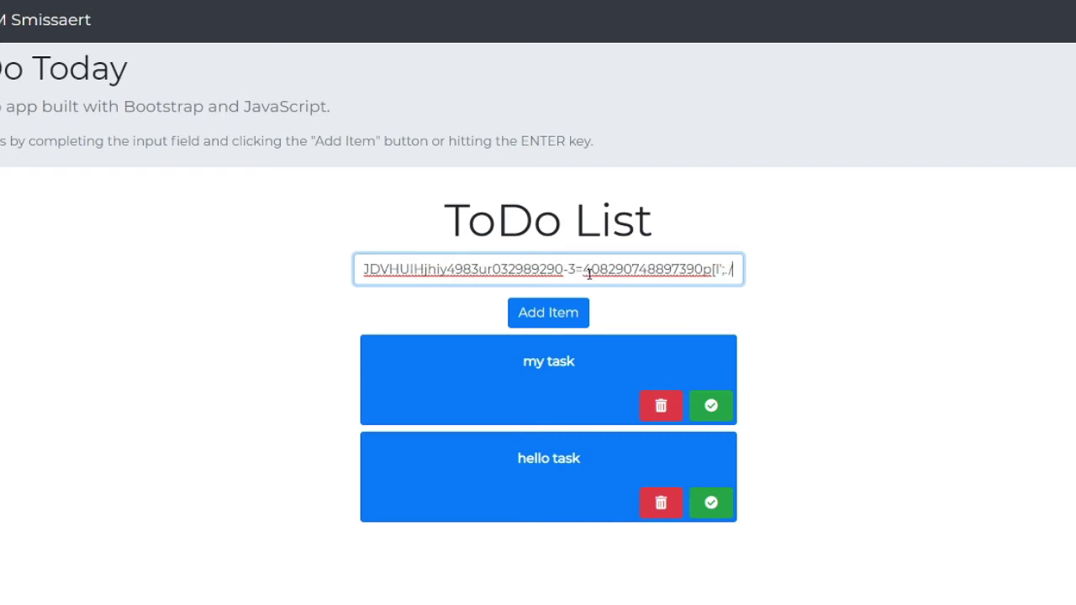
key(ctrl+l)
text(,5liou4)
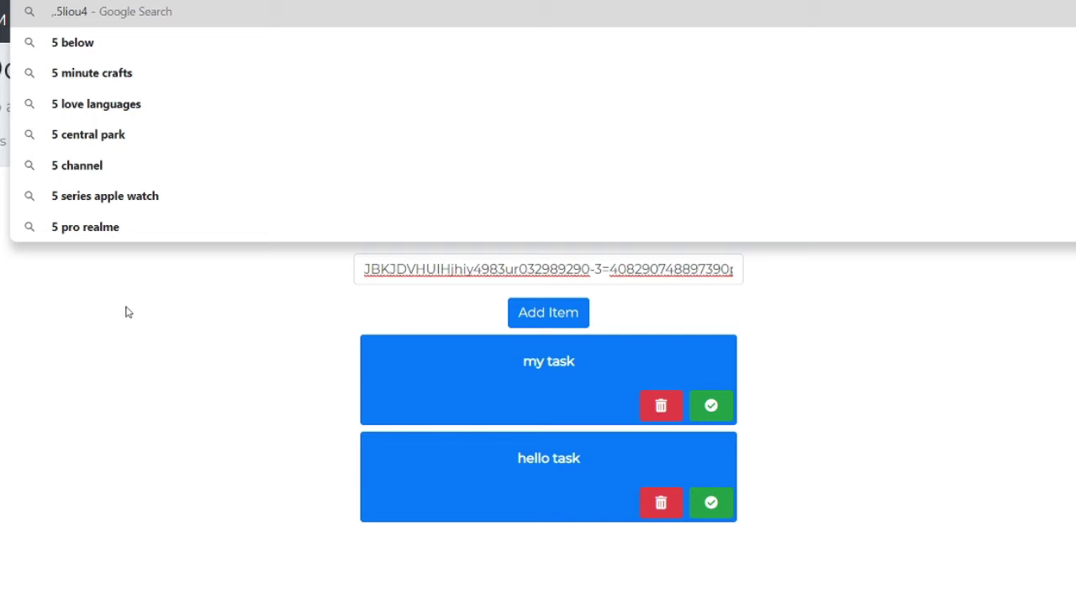
text(google.com)
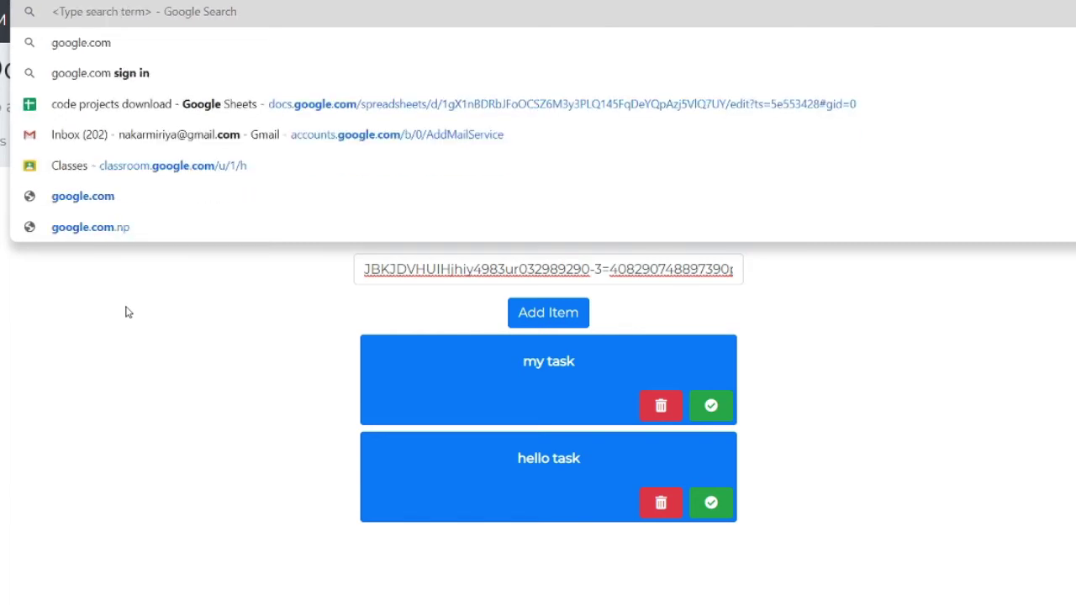
click(173, 388)
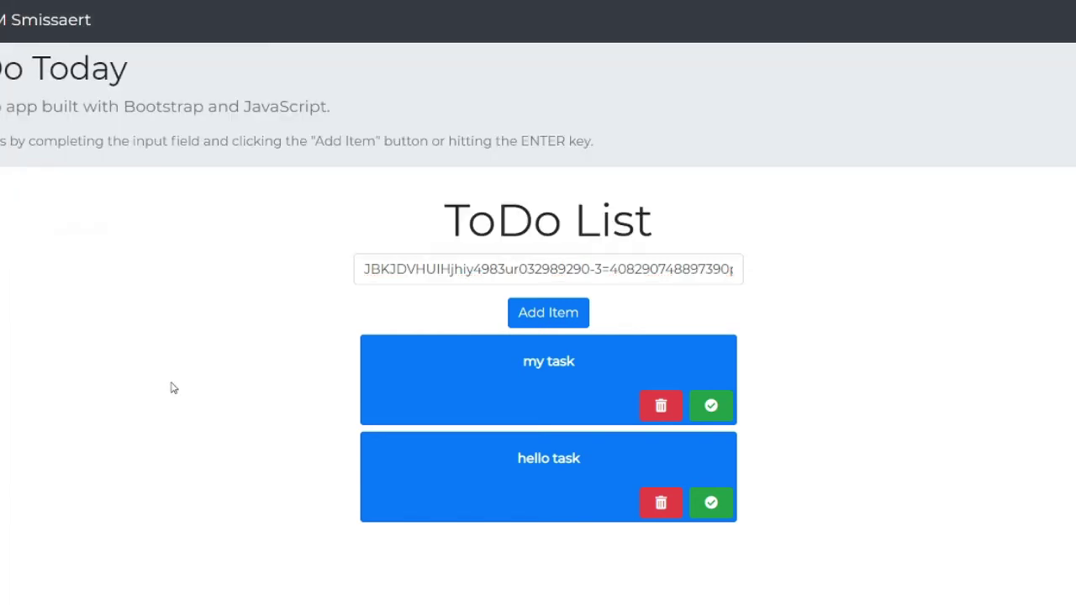
click(555, 314)
scroll(556, 314, down, 1)
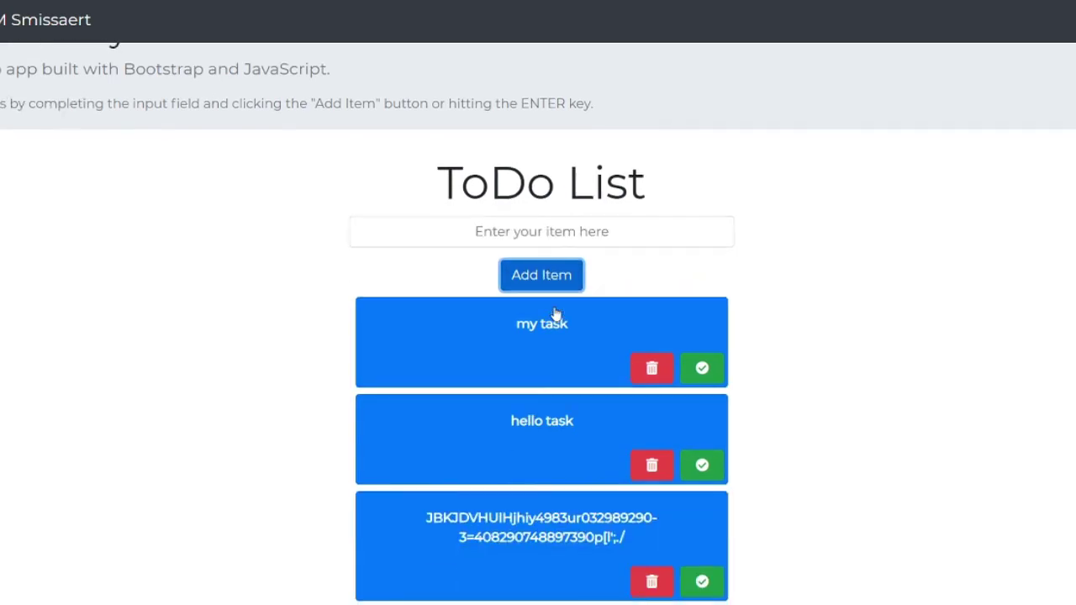
click(567, 234)
text(hdgjf)
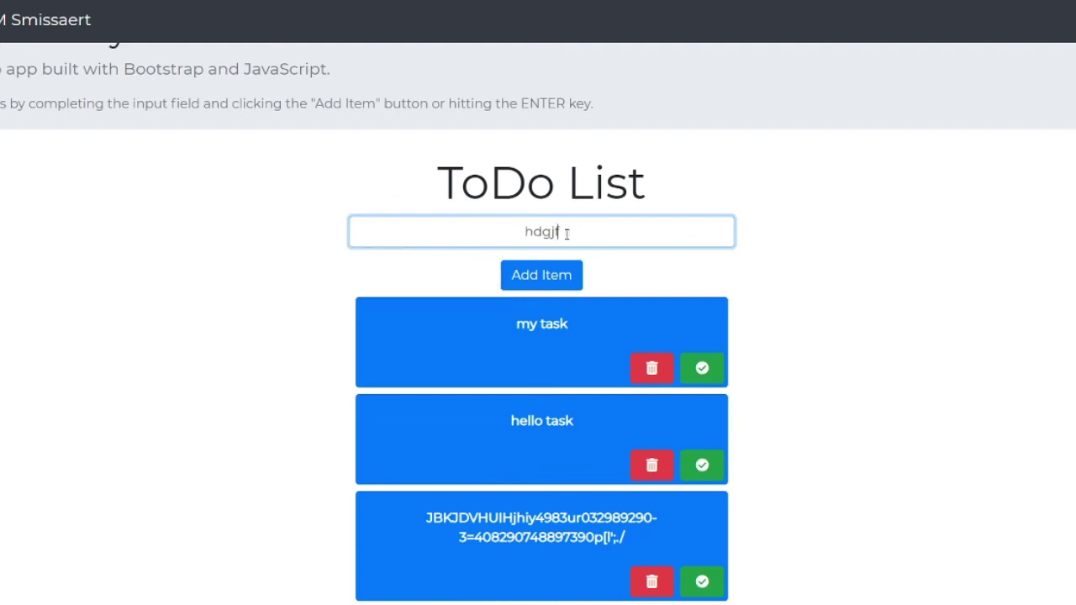
text(gsudefiwueg74638742)
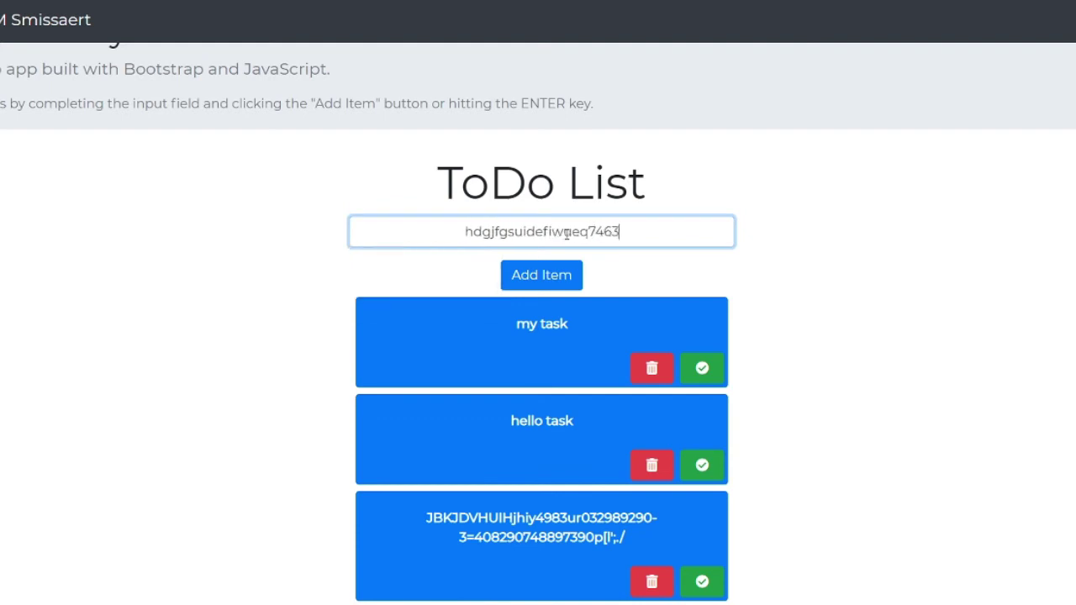
text(0928q856p2)
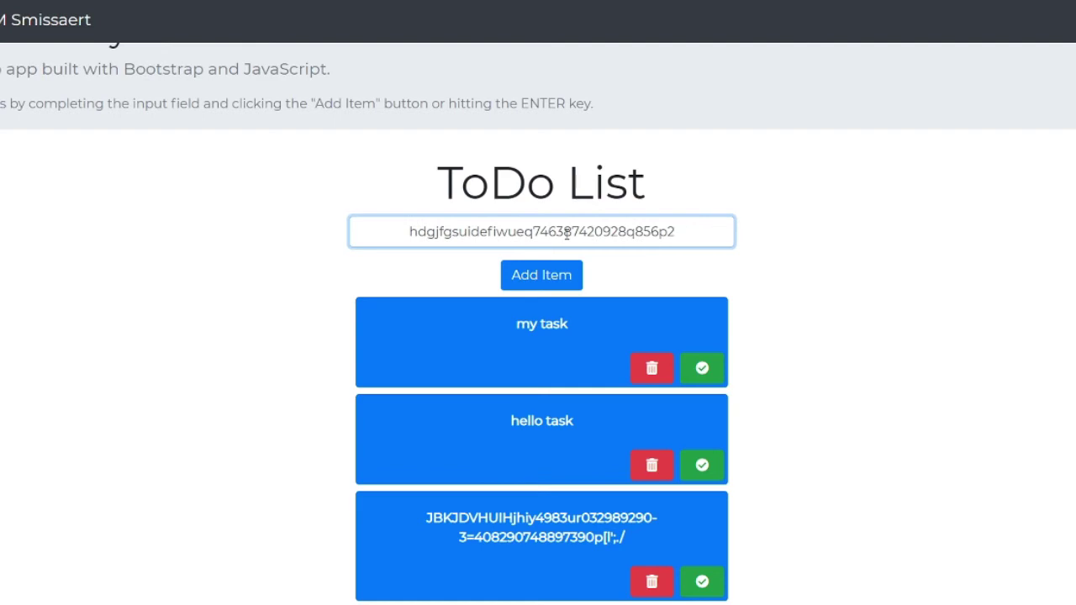
key(Tab)
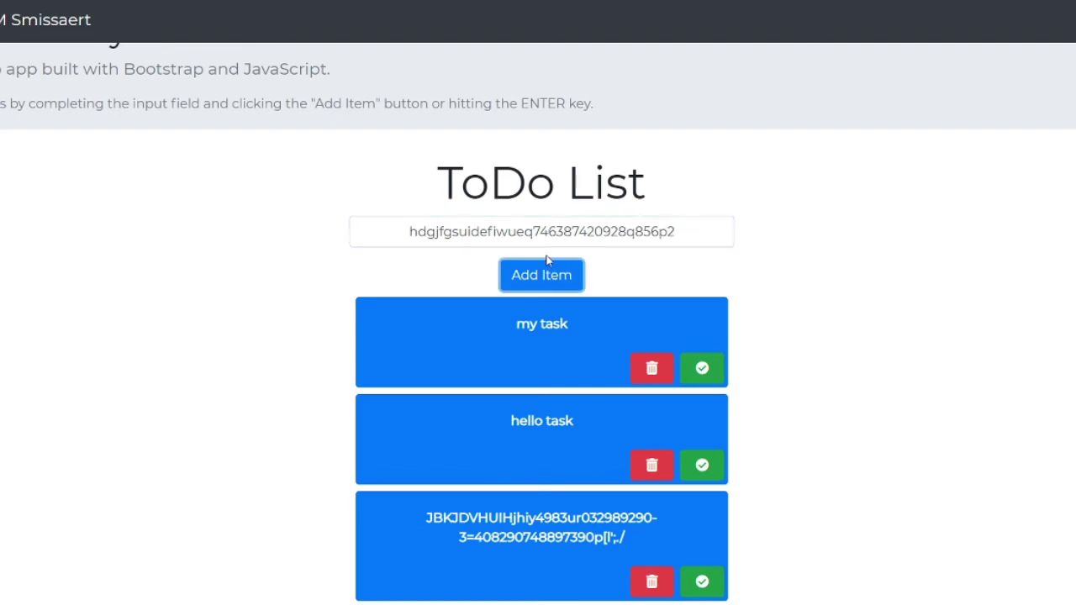
click(539, 283)
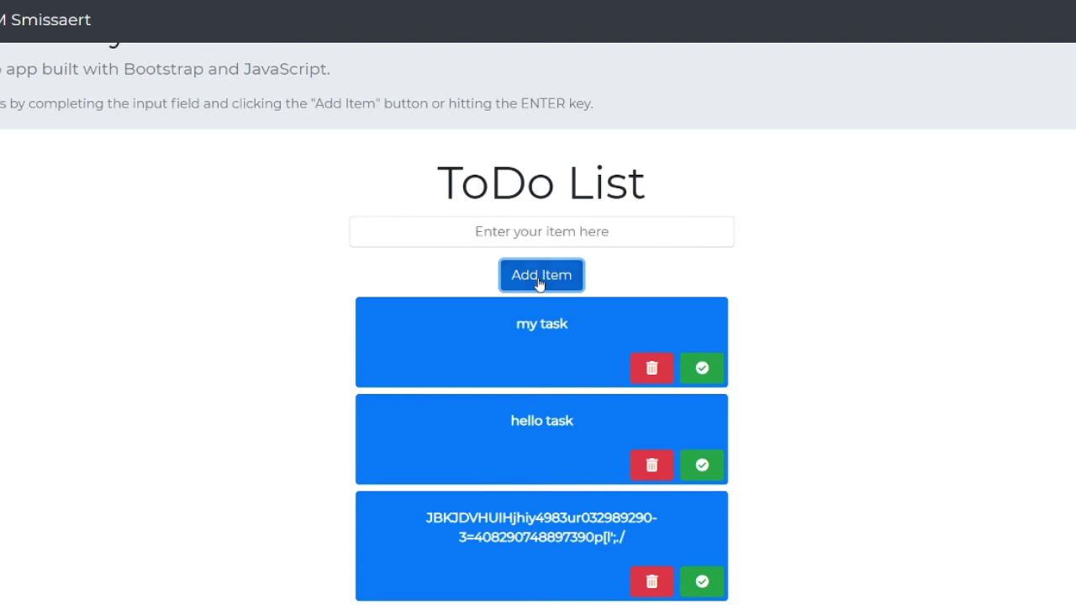
- Delete both long random-string items, trigger the empty-input error, and close it
scroll(503, 317, down, 1)
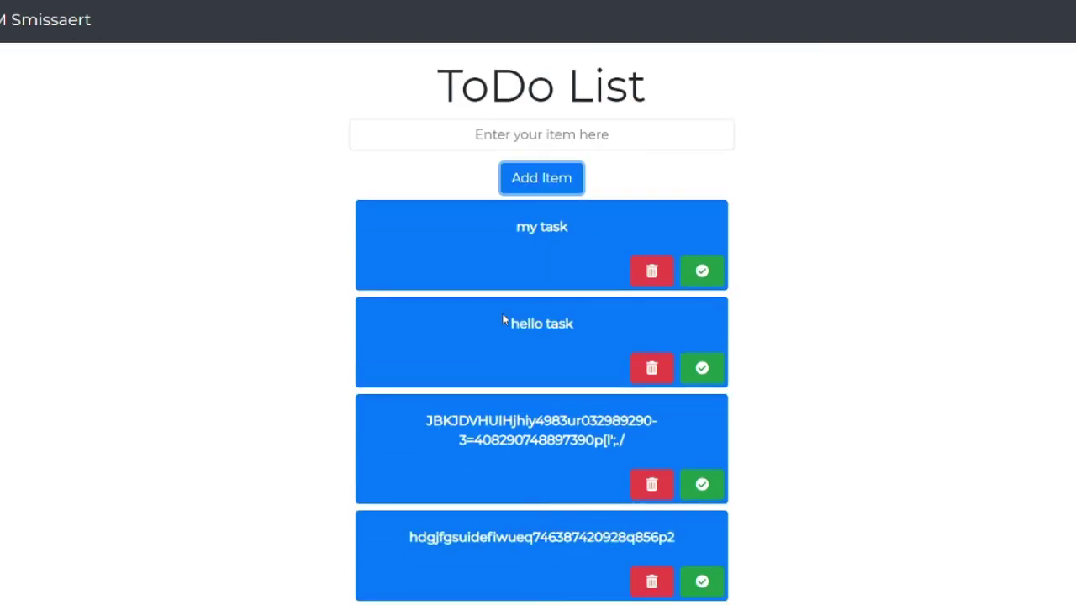
click(656, 489)
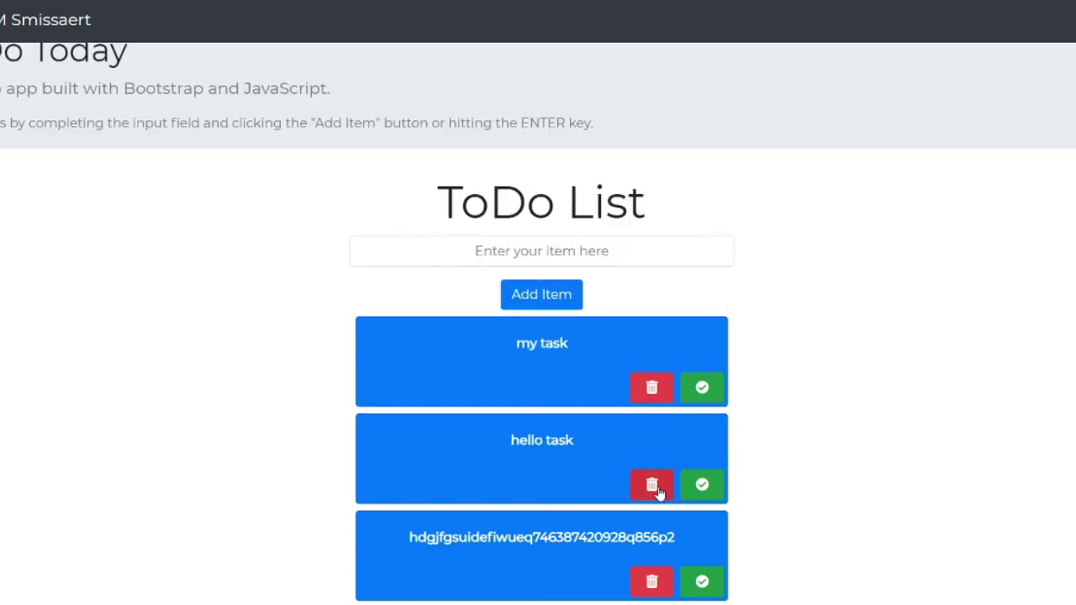
click(654, 581)
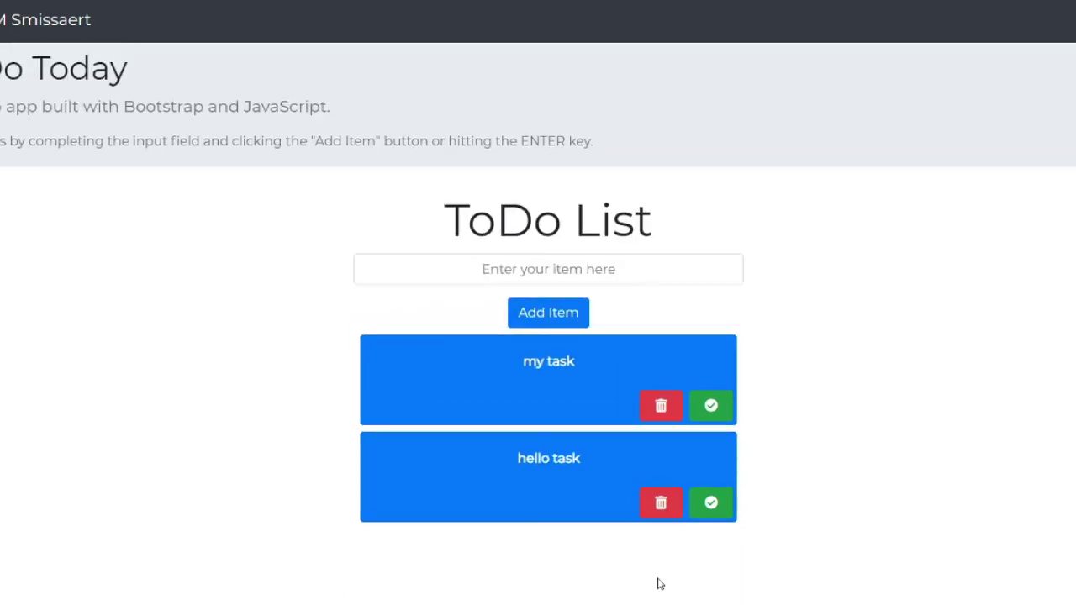
click(551, 320)
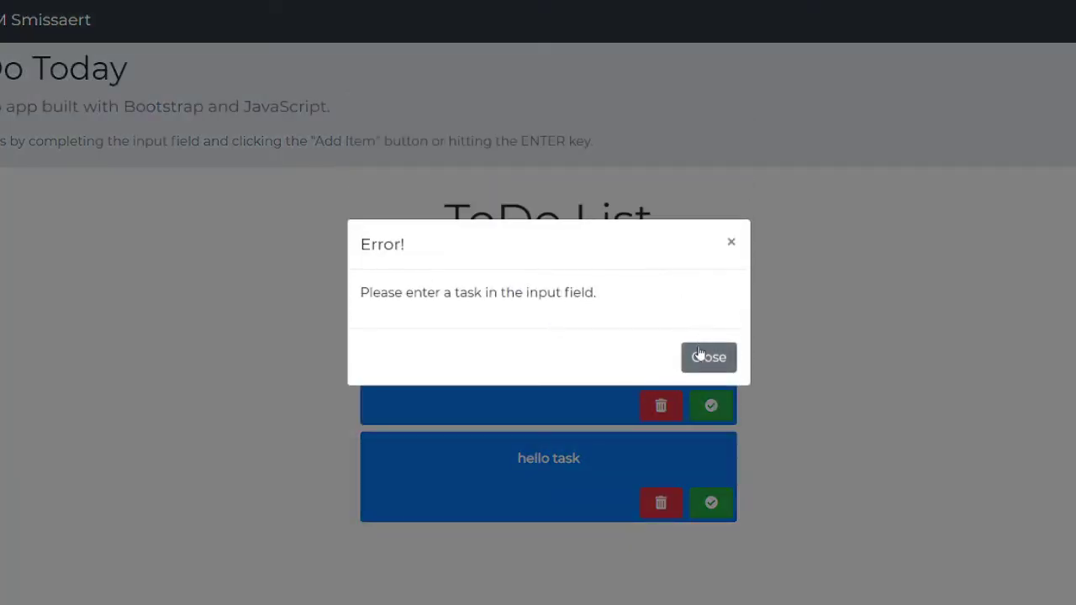
click(731, 244)
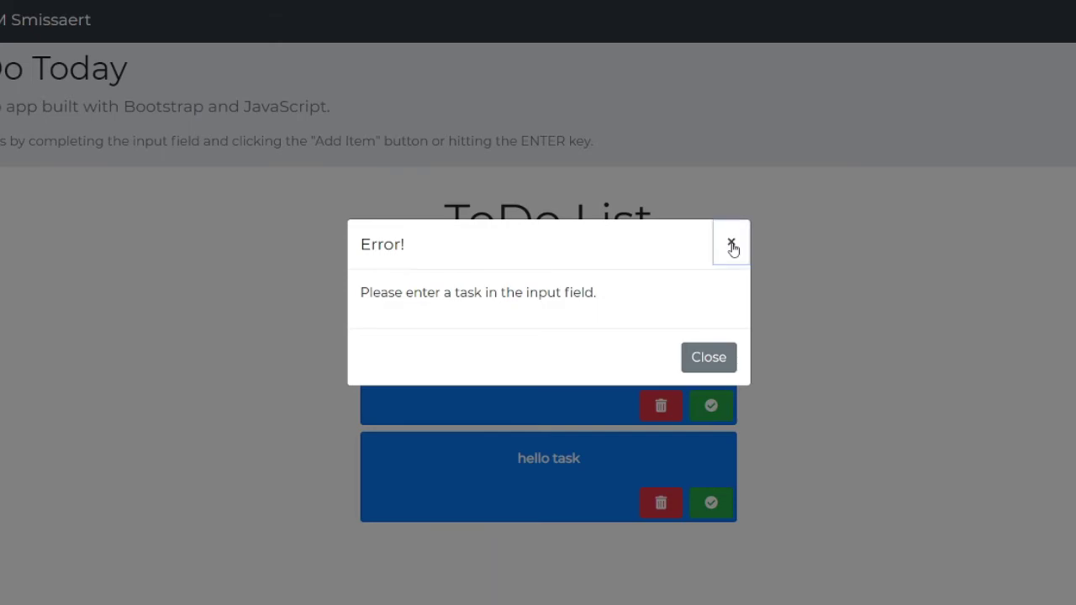